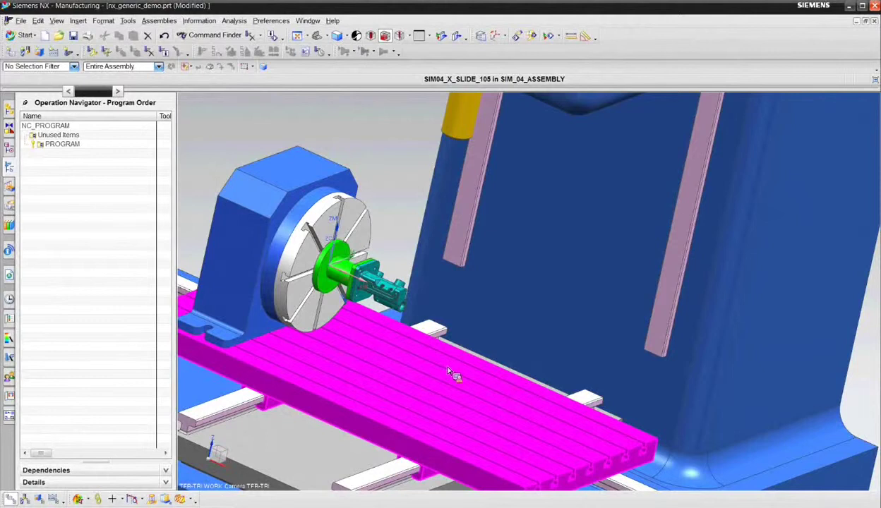
Step: Create a mill_multi-axis GENERIC_MOTION operation using the T3 Drilling Tool and WORKPIECE geometry
middle_click_drag(454, 356, 392, 347)
scroll(387, 282, "up", 6)
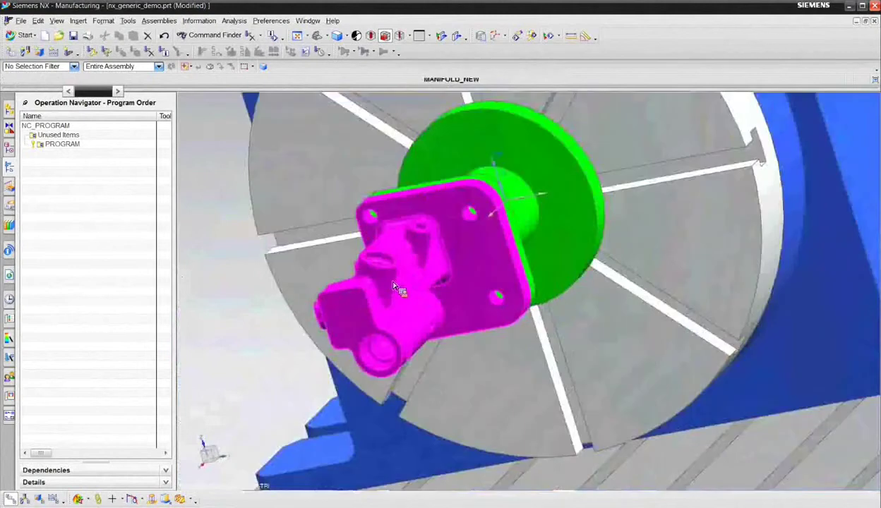
scroll(399, 276, "up", 4)
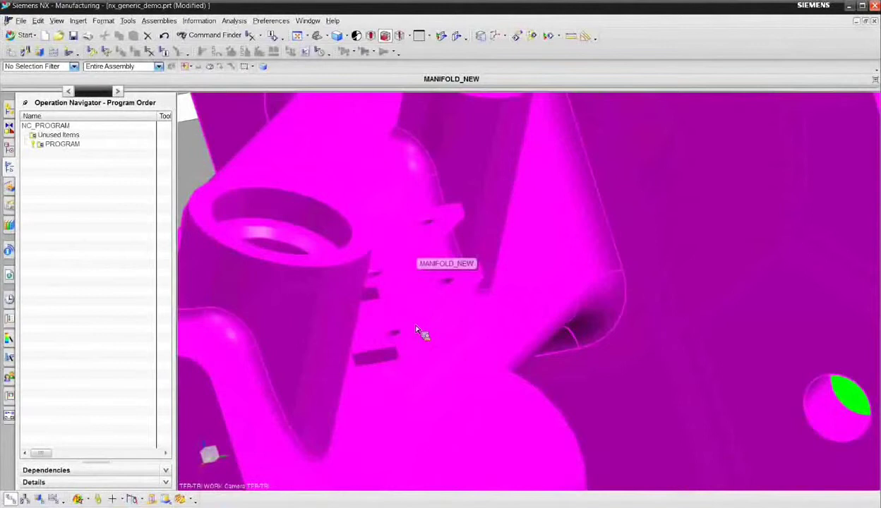
scroll(418, 330, "down", 8)
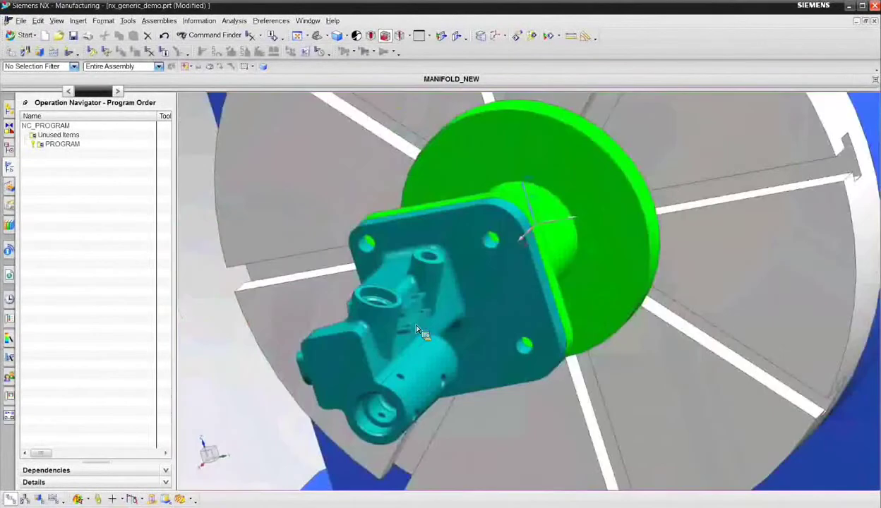
middle_click_drag(432, 332, 472, 339)
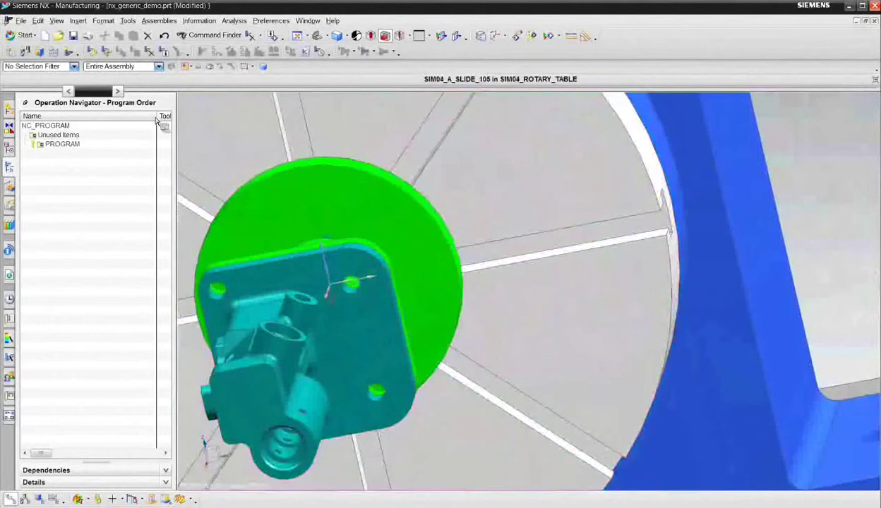
left_click(79, 22)
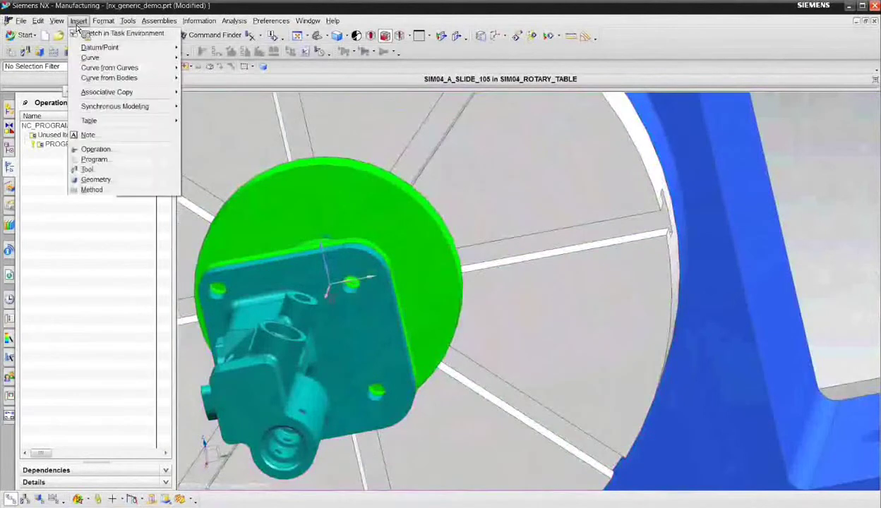
left_click(95, 149)
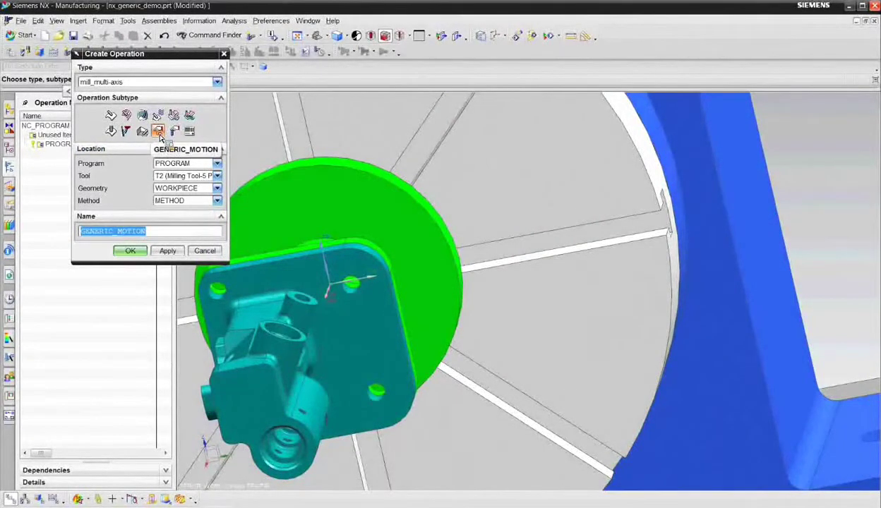
left_click(187, 176)
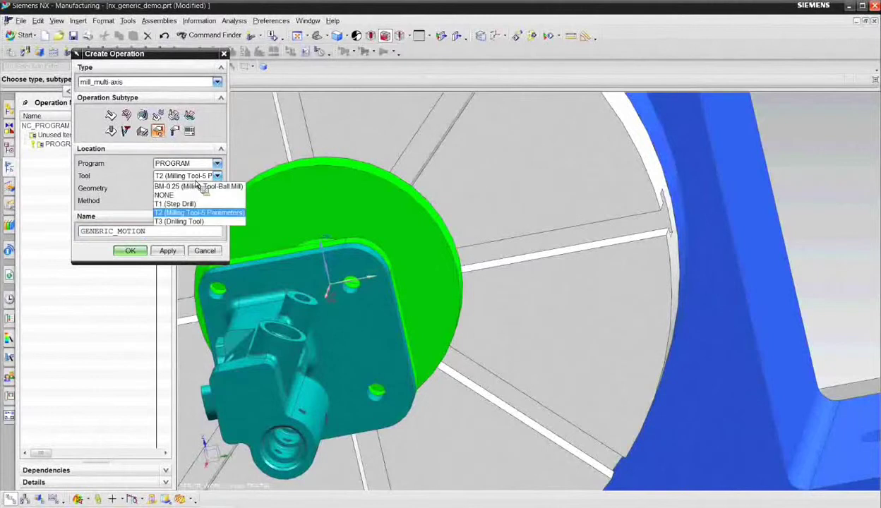
left_click(185, 222)
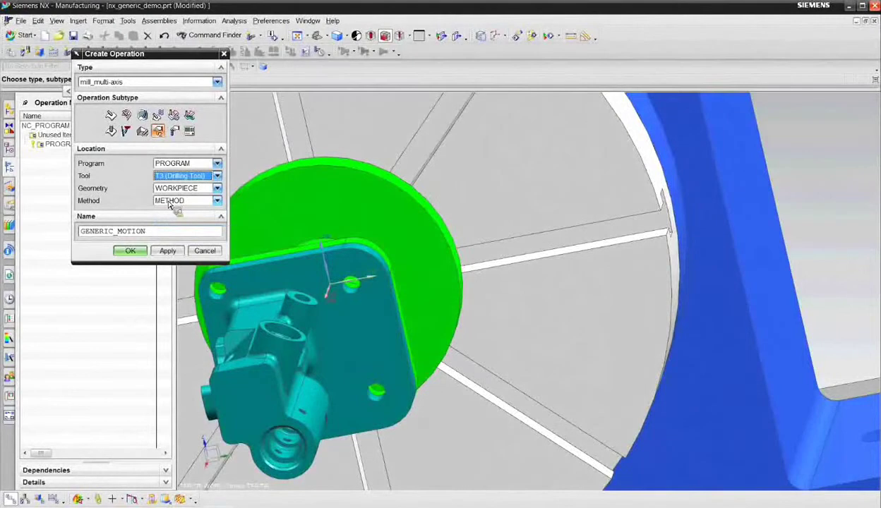
left_click(130, 254)
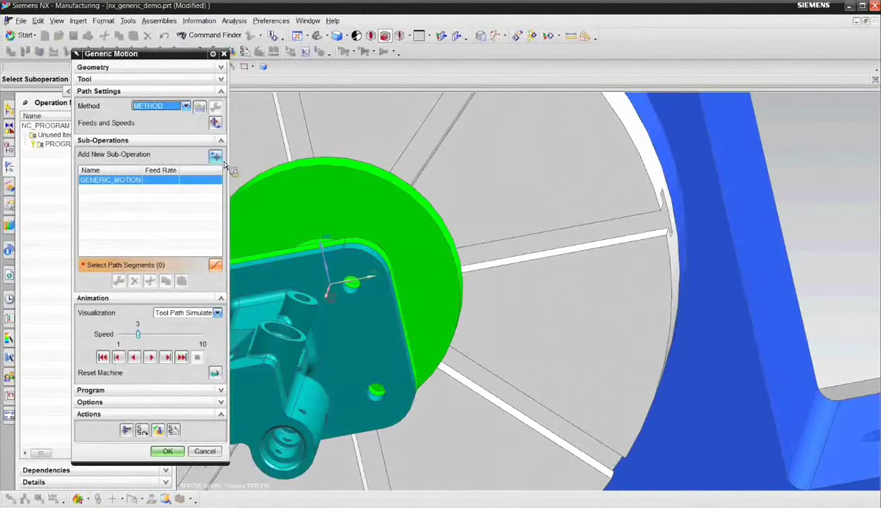
Step: Add a new sub-operation and list the available move types in Create Move Subop
left_click(215, 156)
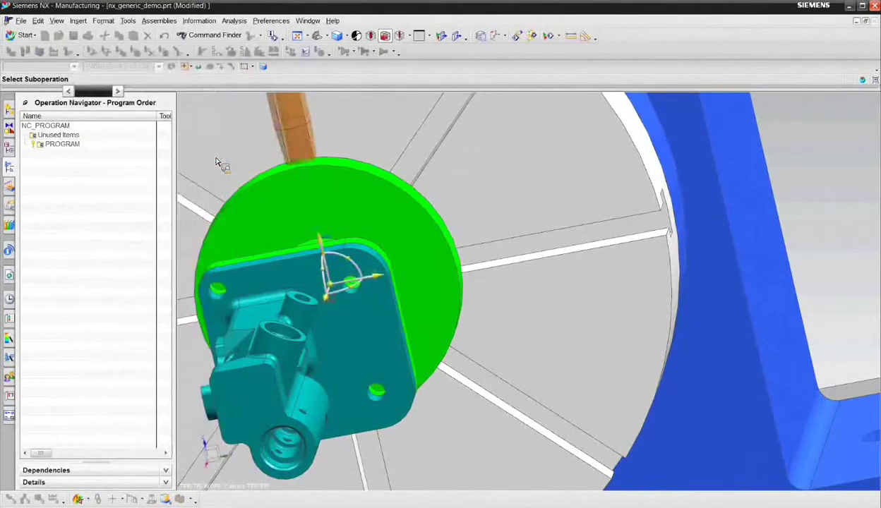
left_click(177, 82)
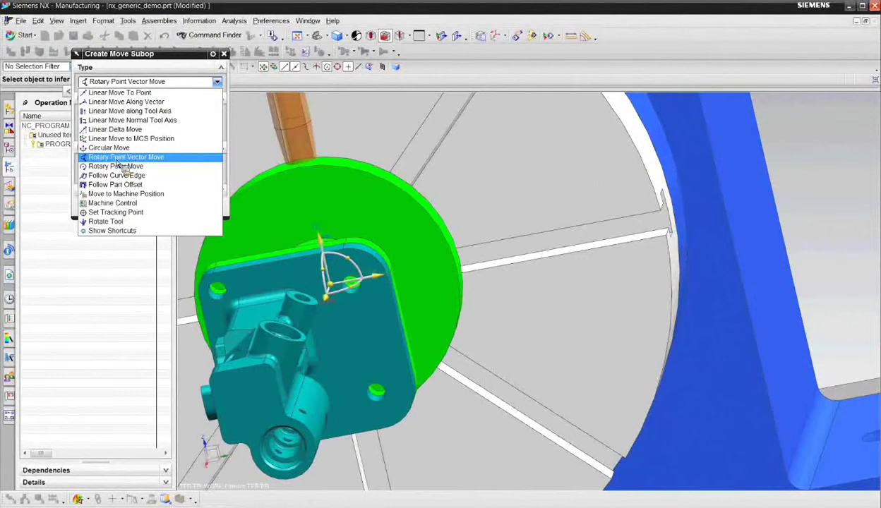
Step: Apply a Rapid Rotary Point Vector Move from a picked part point along XC
left_click(118, 160)
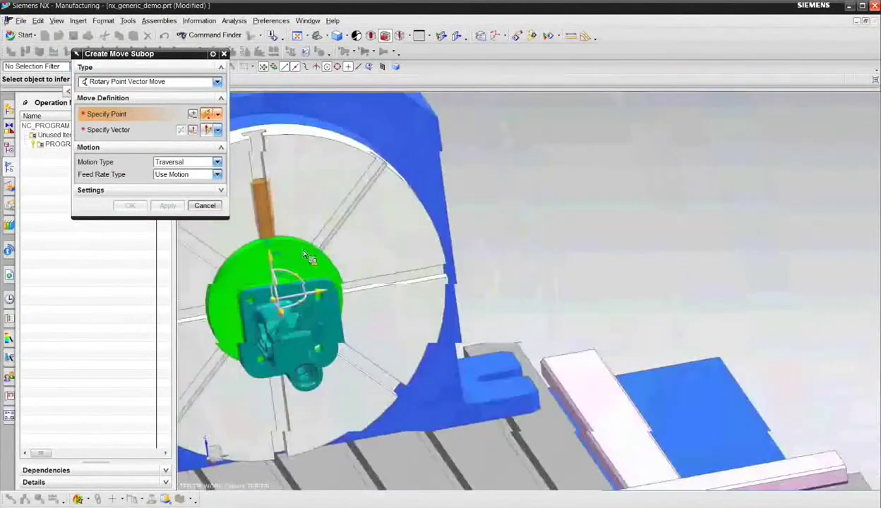
middle_click_drag(305, 255, 432, 305)
scroll(295, 290, "up", 2)
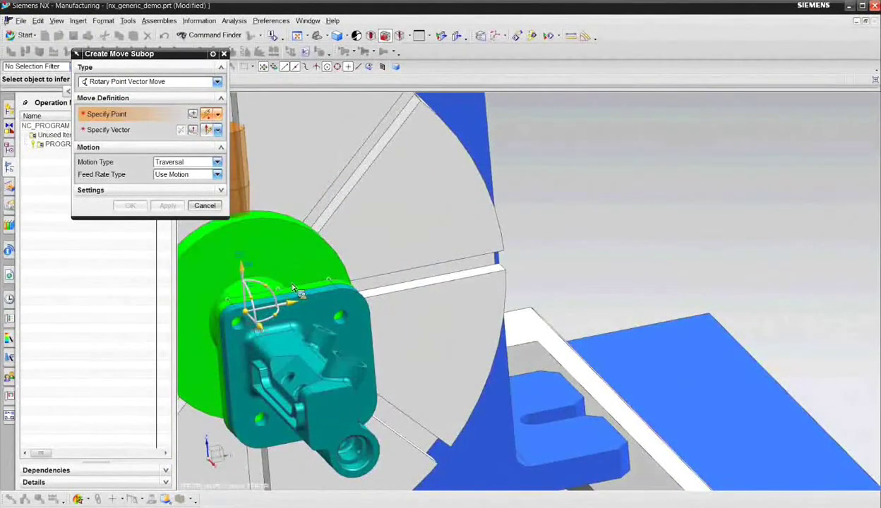
left_click(190, 163)
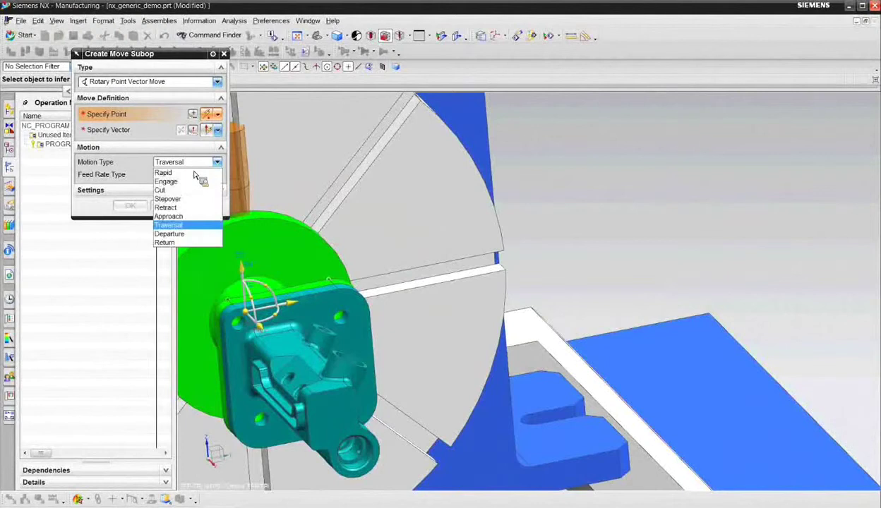
left_click(195, 172)
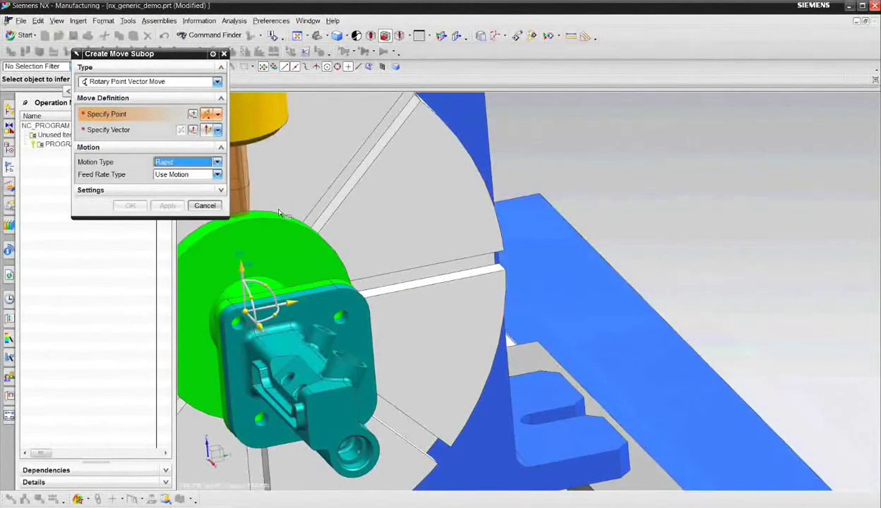
left_click(337, 300)
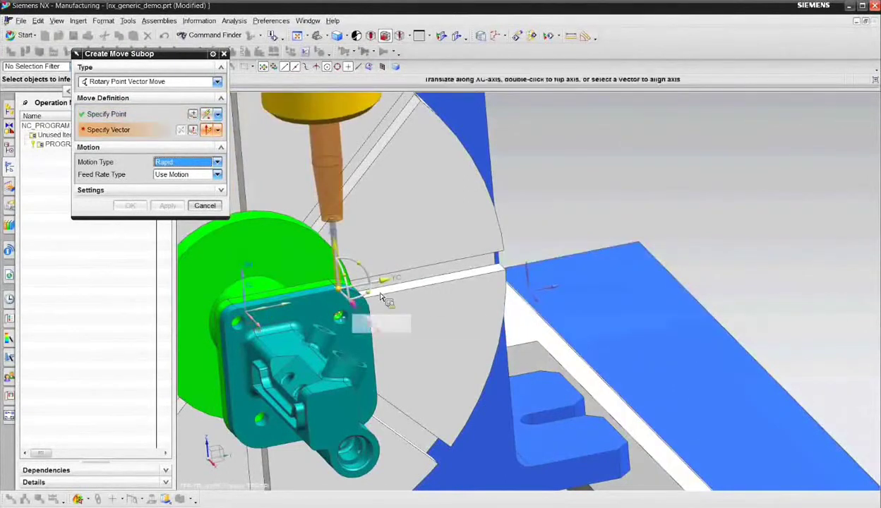
left_click_drag(356, 310, 494, 225)
left_click(168, 207)
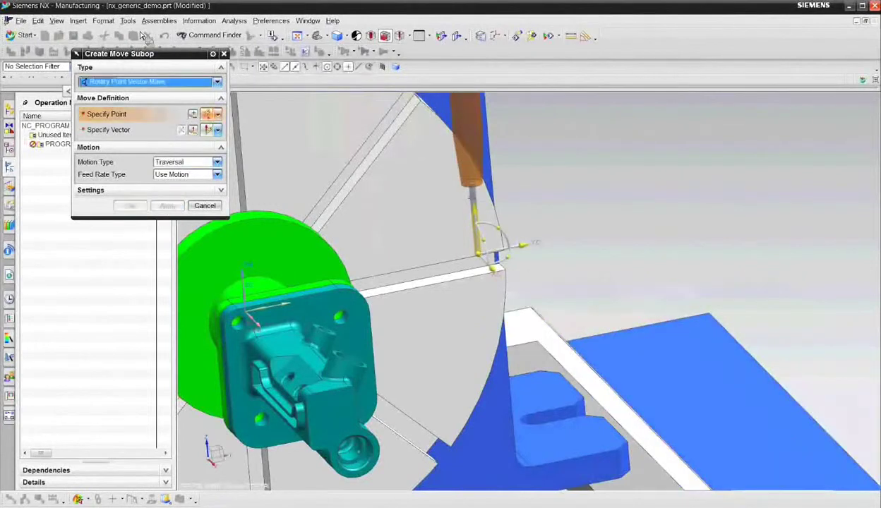
Step: Set an Approach move with its point on the pad hole and a ZC vector
middle_click_drag(353, 256, 419, 286)
scroll(452, 275, "up", 6)
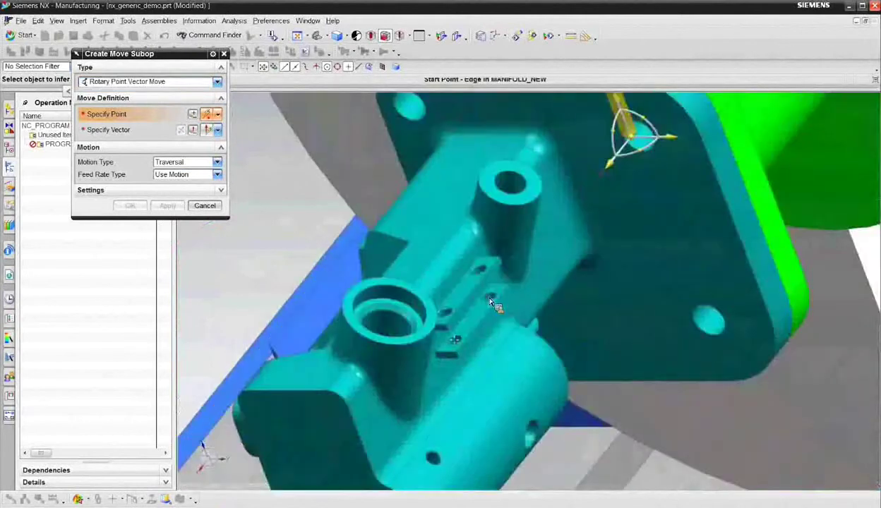
left_click(205, 163)
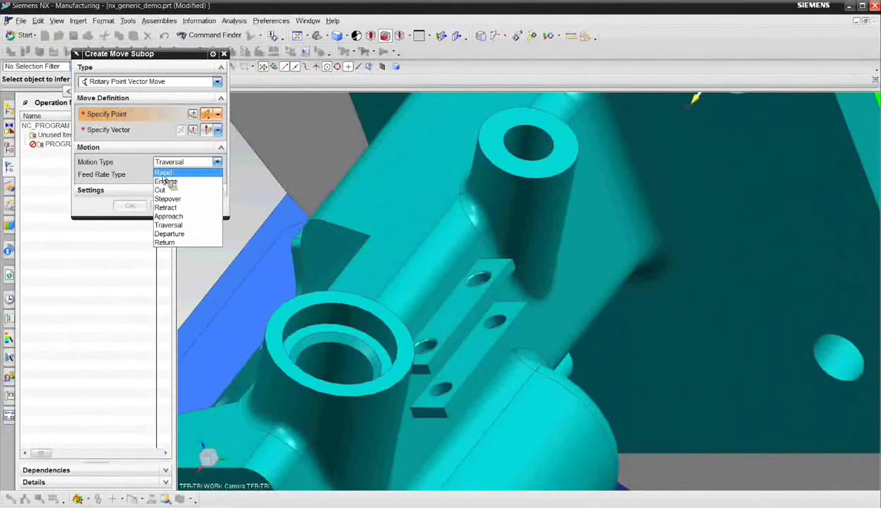
left_click(173, 216)
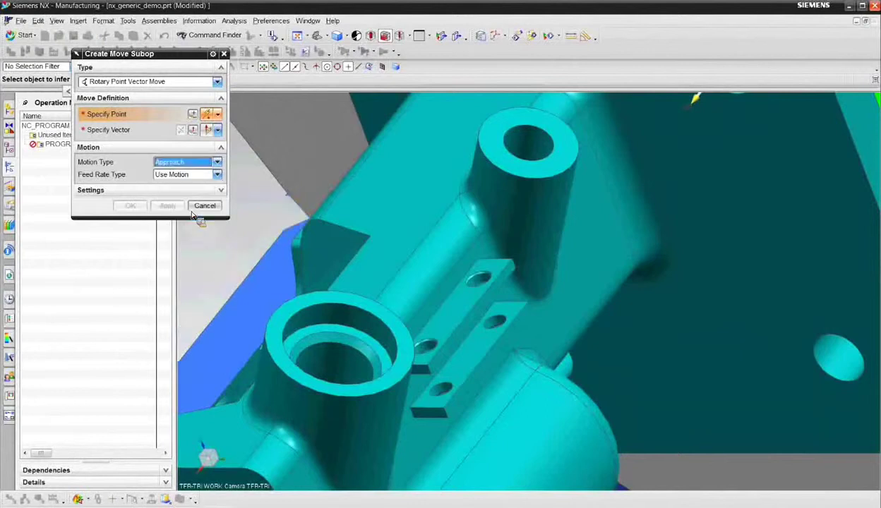
left_click(492, 259)
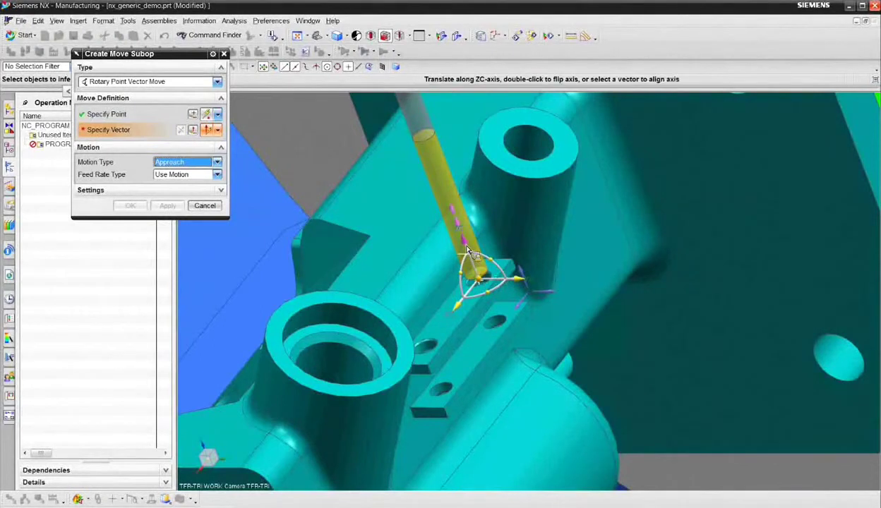
left_click(466, 252)
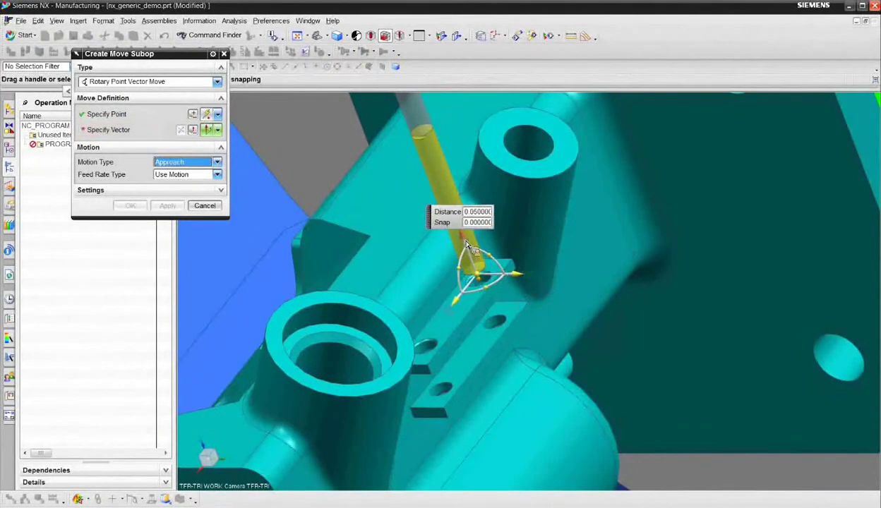
left_click(466, 247)
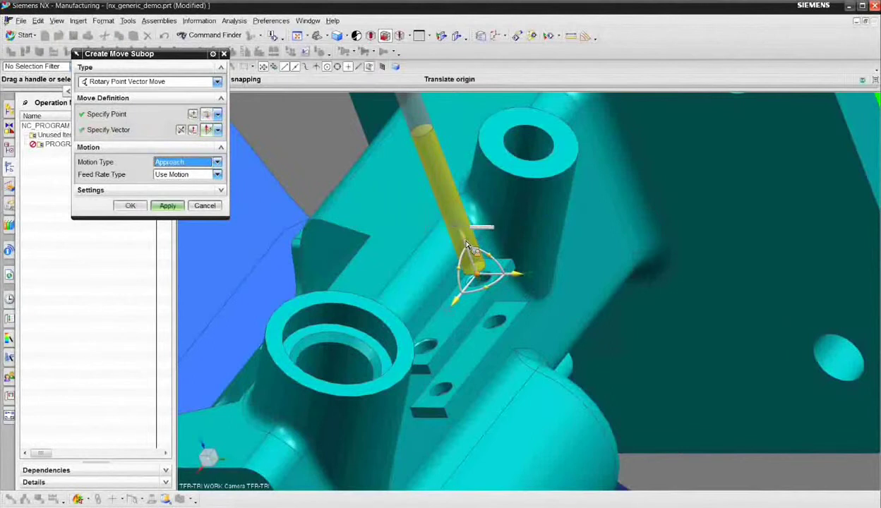
Step: Confirm the move's point in the Point dialog with Offset set to None
scroll(466, 349, "up", 5)
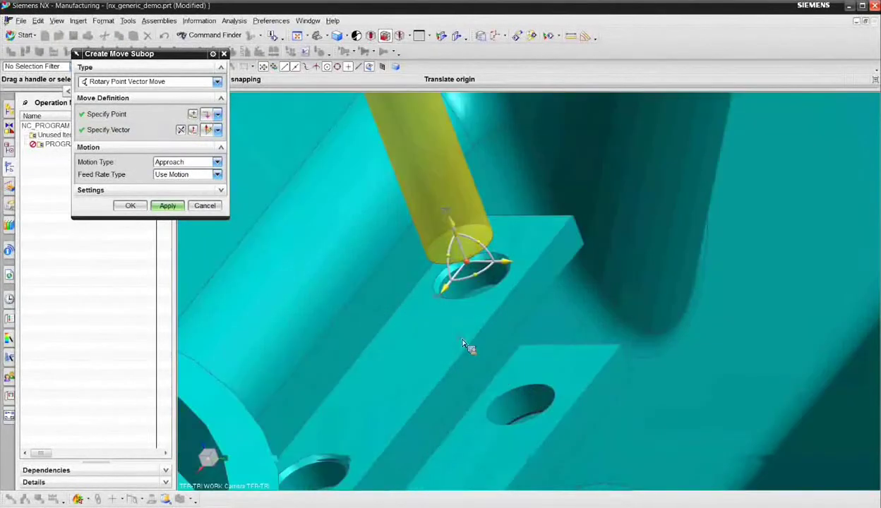
mouse_move(459, 329)
middle_mouse_down()
mouse_move(464, 321)
mouse_move(455, 321)
middle_mouse_up()
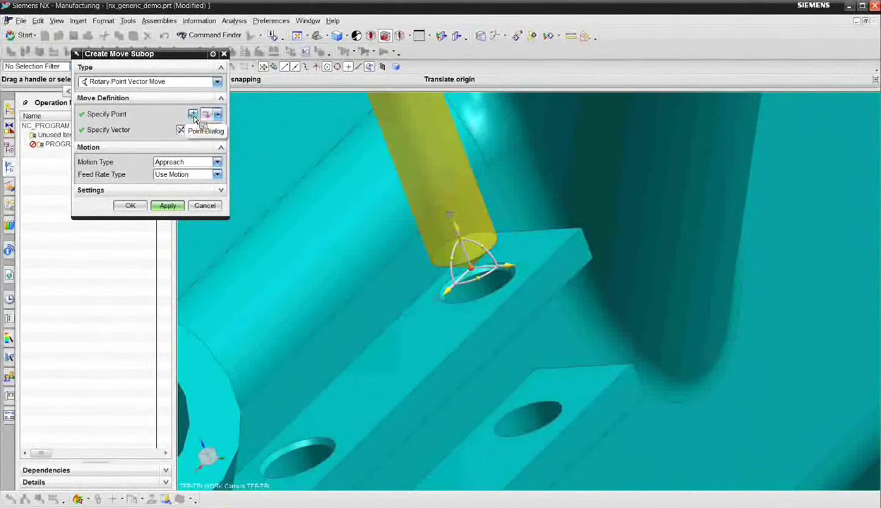
left_click(192, 115)
left_click(216, 215)
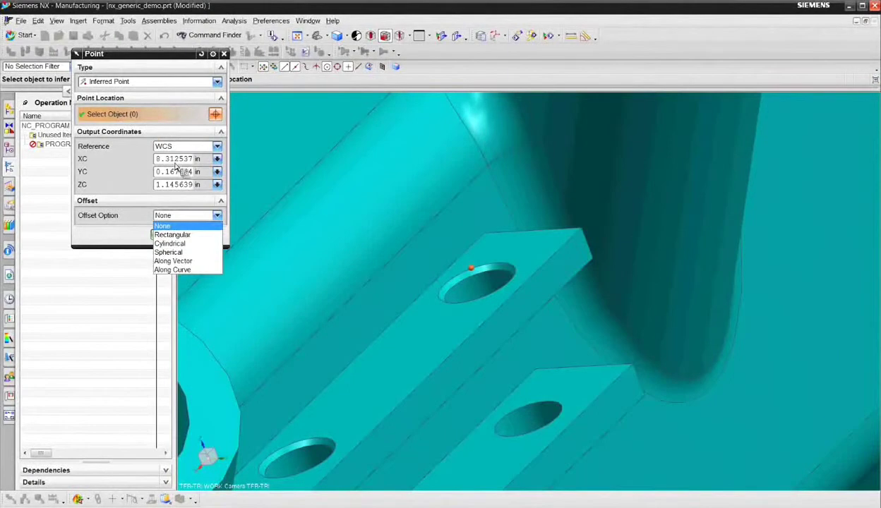
left_click(180, 215)
left_click(171, 235)
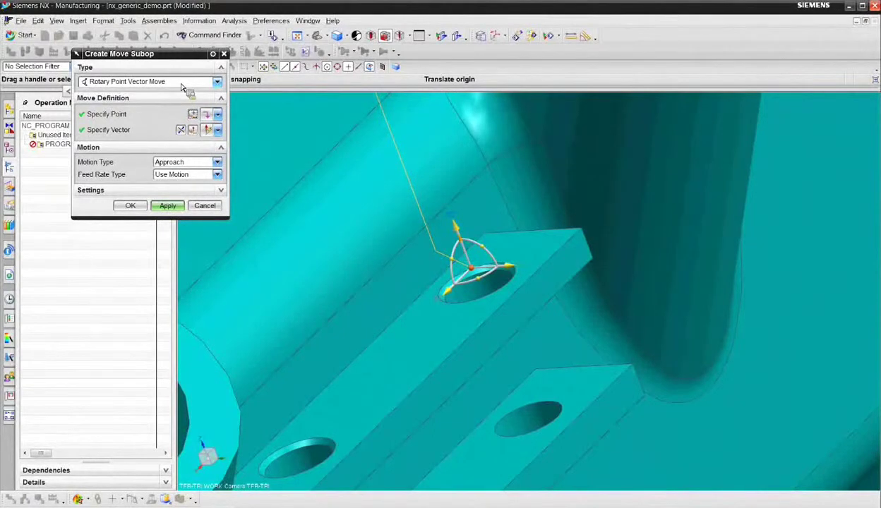
Step: Apply the Approach move, then a Cut move pushing the tool down into the hole
left_click(169, 206)
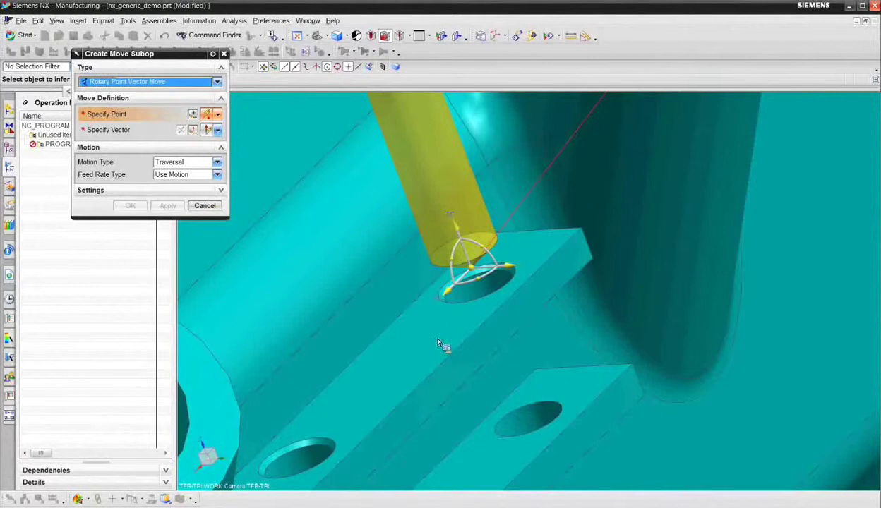
middle_click_drag(435, 335, 430, 334)
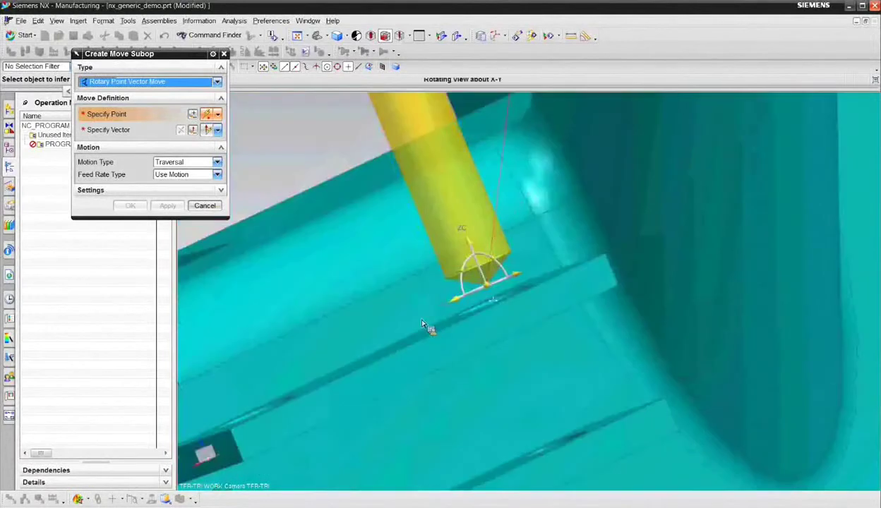
left_click(201, 163)
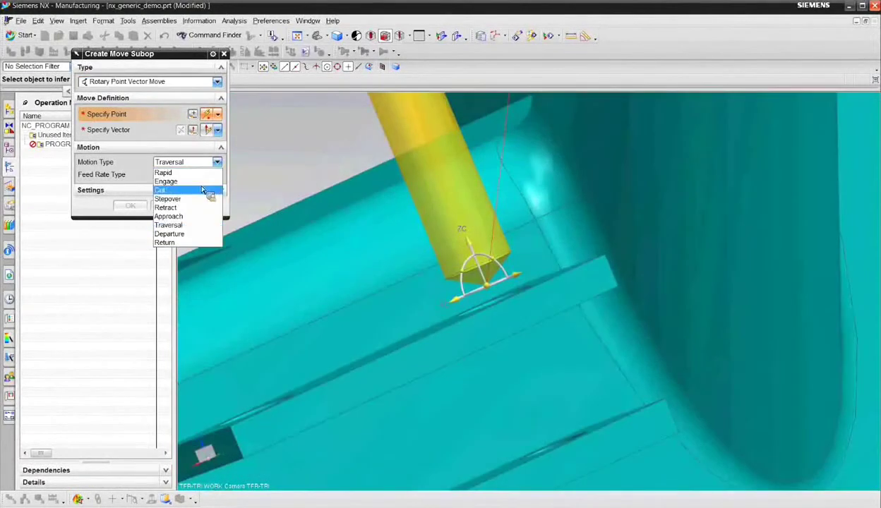
left_click(202, 190)
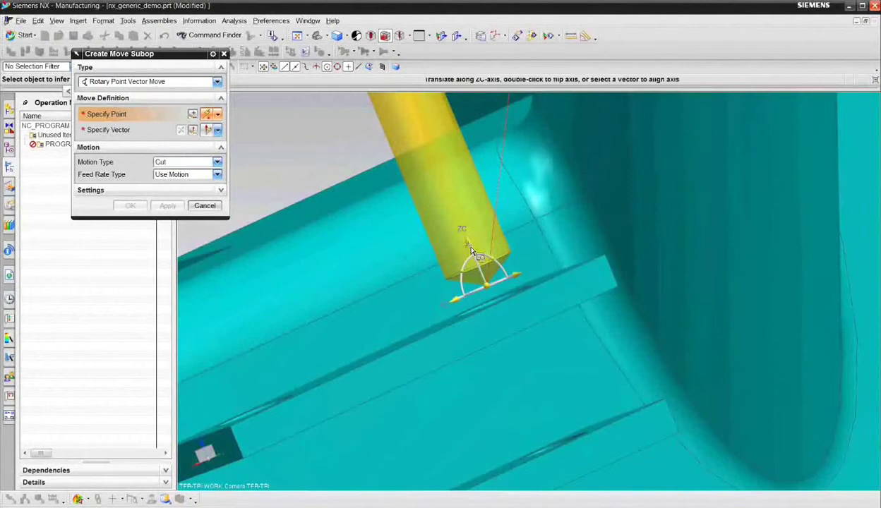
left_click_drag(468, 240, 505, 324)
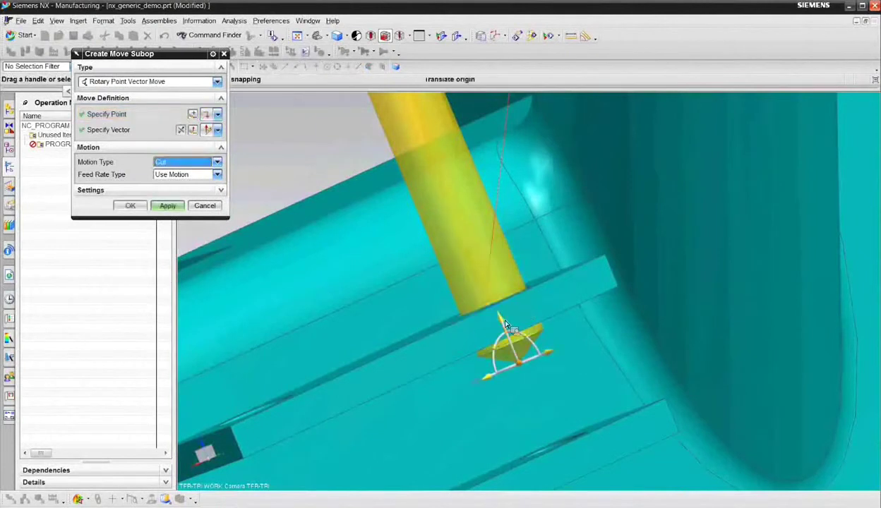
left_click(168, 207)
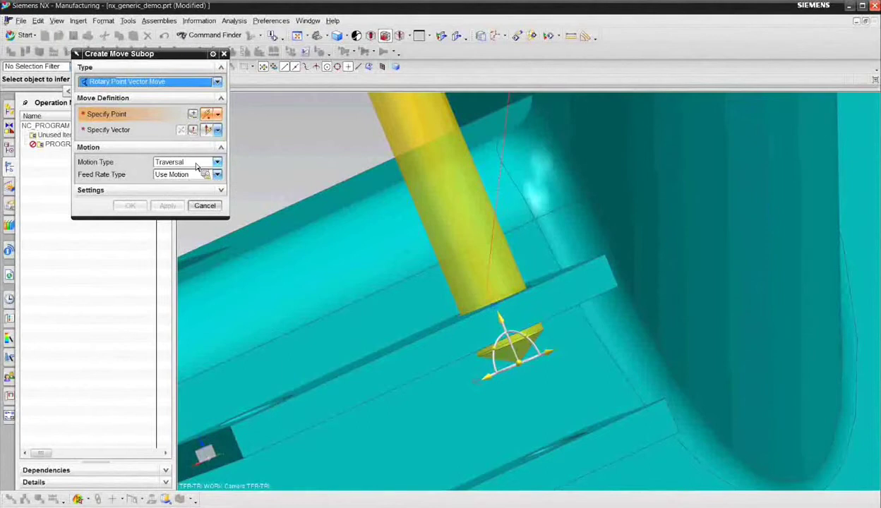
Step: Apply a Traversal move to the next hole edge, then set up a Cut plunge into it
middle_click_drag(442, 353, 554, 438)
left_click(455, 226)
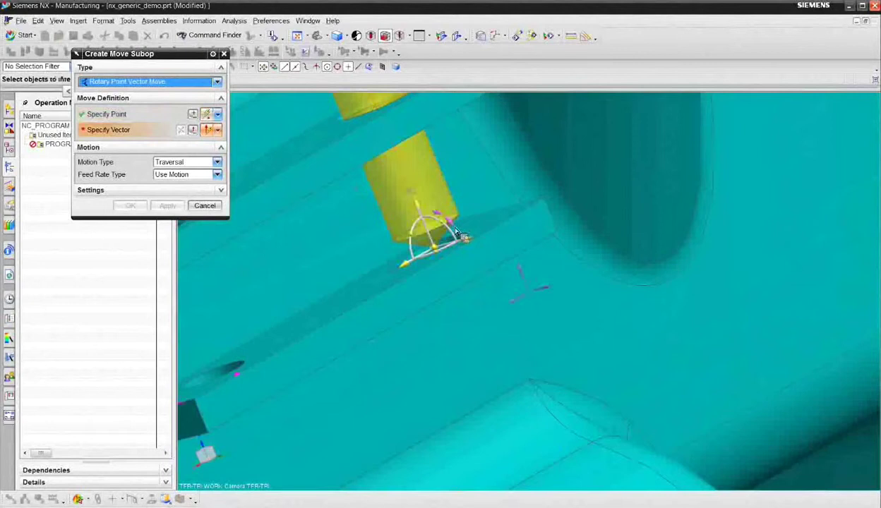
left_click_drag(417, 204, 415, 199)
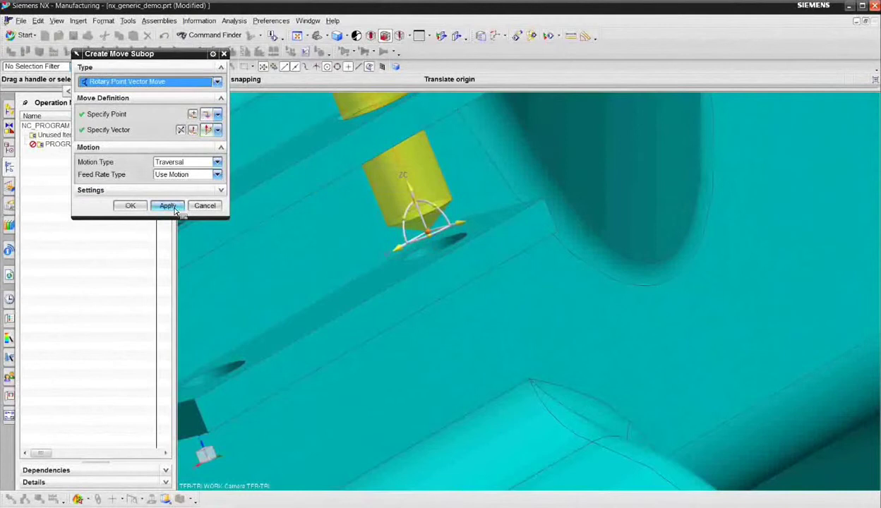
left_click(174, 209)
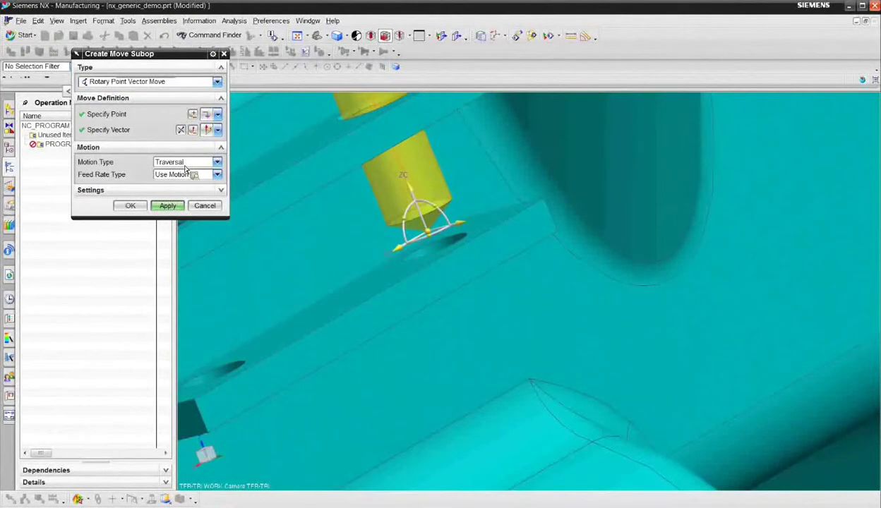
left_click(185, 163)
left_click(180, 190)
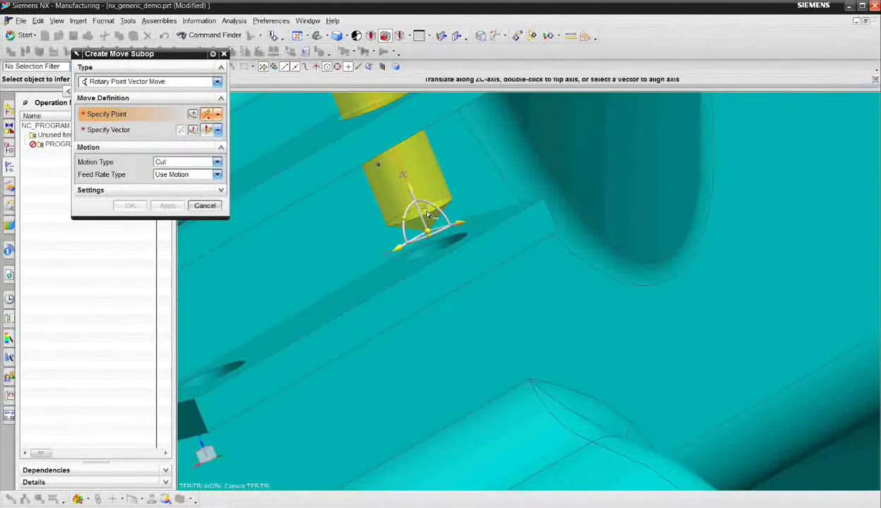
left_click_drag(416, 200, 448, 262)
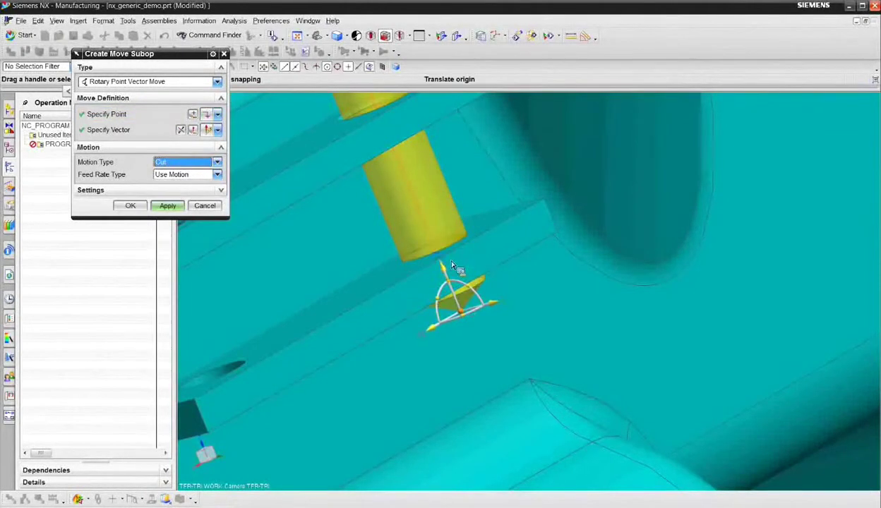
Step: Apply the Cut plunge, then a 0.1 Retract move from the hole edge along ZC
left_click(168, 206)
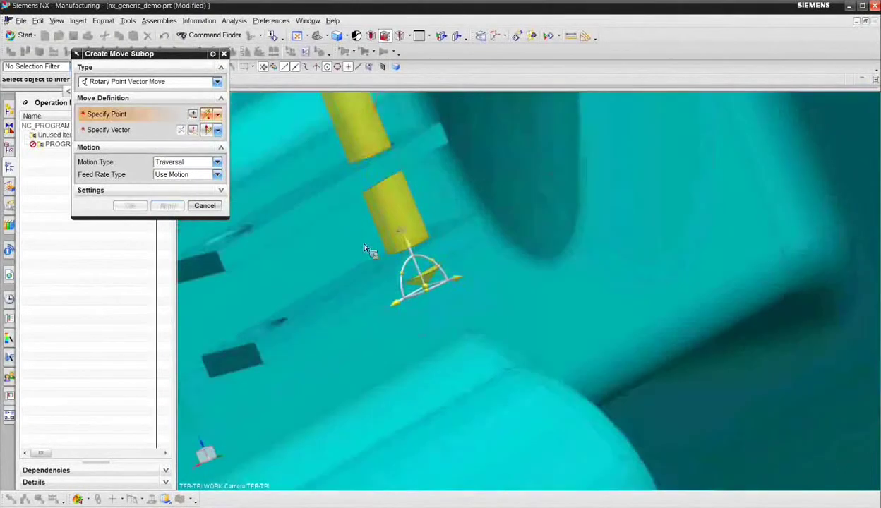
middle_click_drag(366, 248, 403, 295)
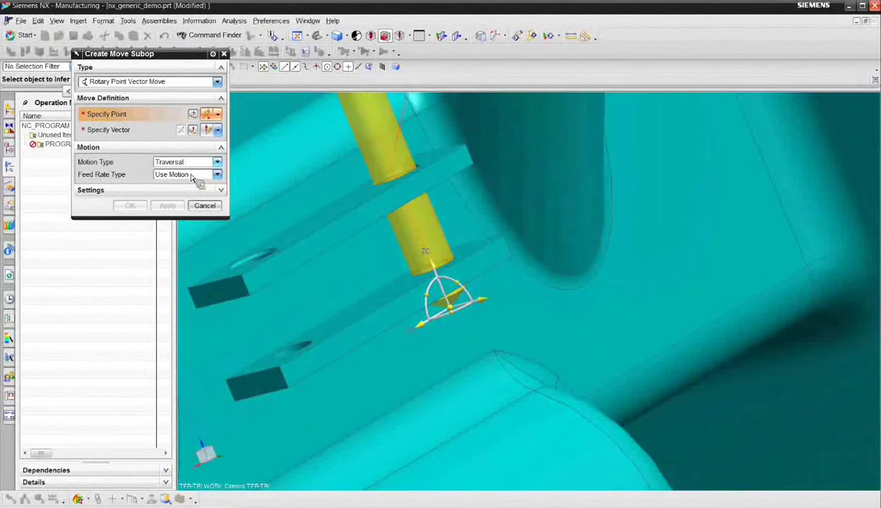
left_click(189, 163)
left_click(200, 209)
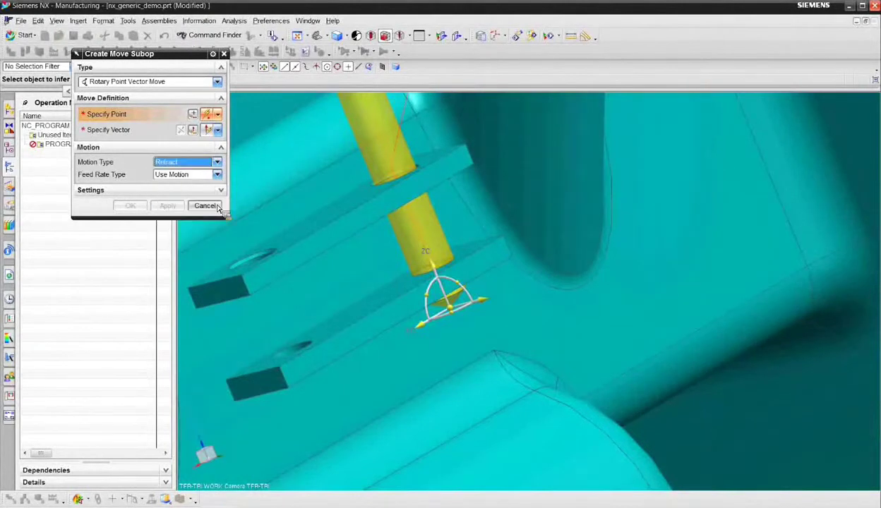
left_click(419, 167)
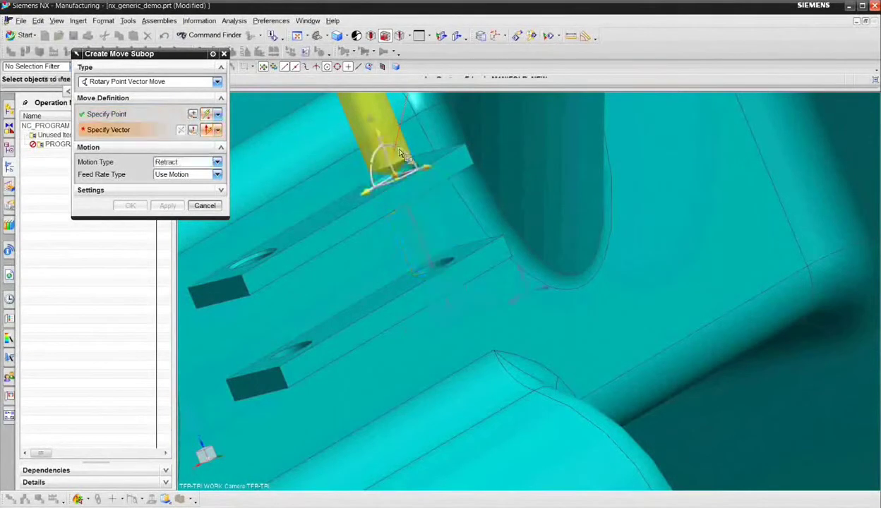
left_click_drag(376, 125, 365, 124)
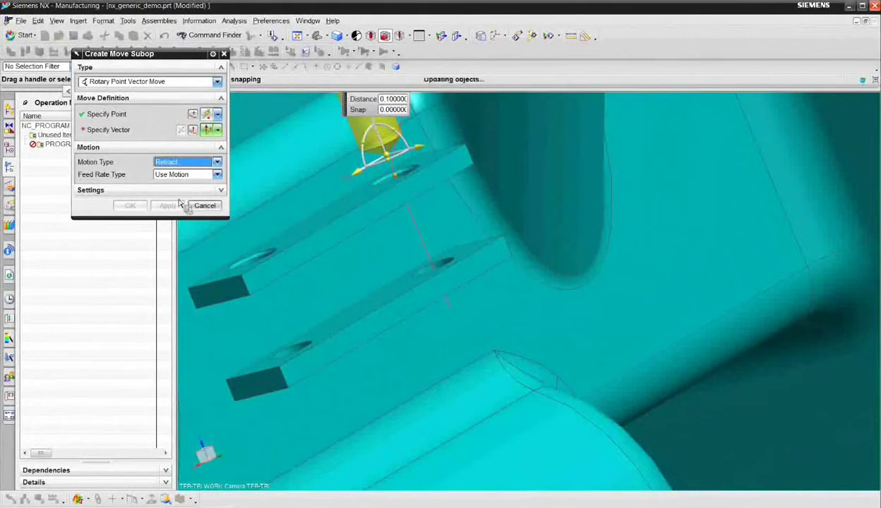
left_click(168, 206)
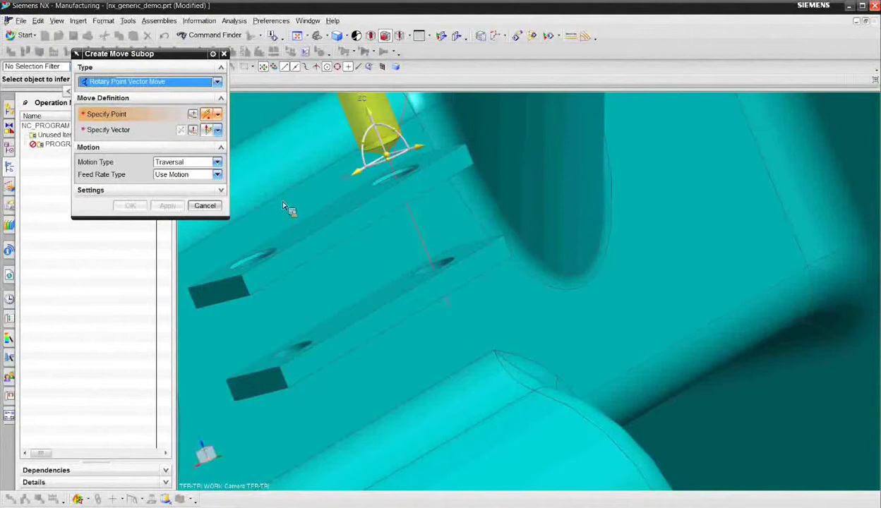
Step: Apply a Traversal move from the next hole's edge across to that hole
left_click(274, 248)
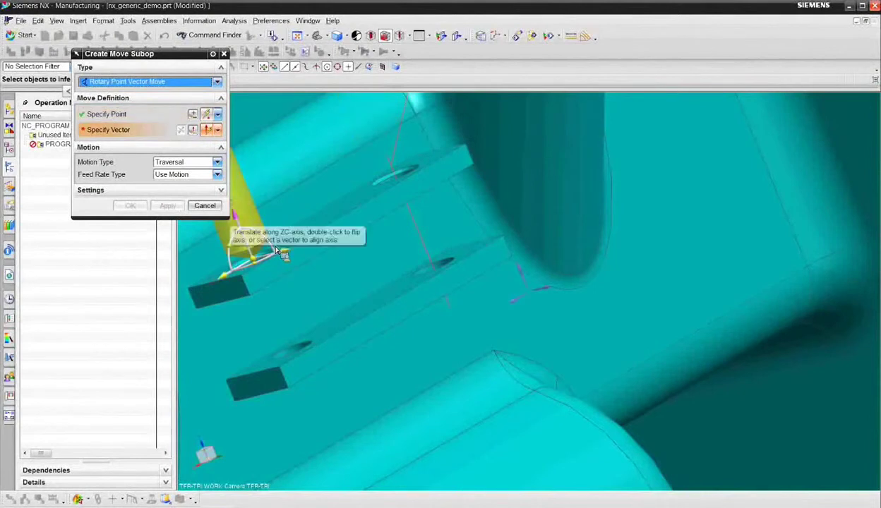
left_click_drag(277, 251, 233, 204)
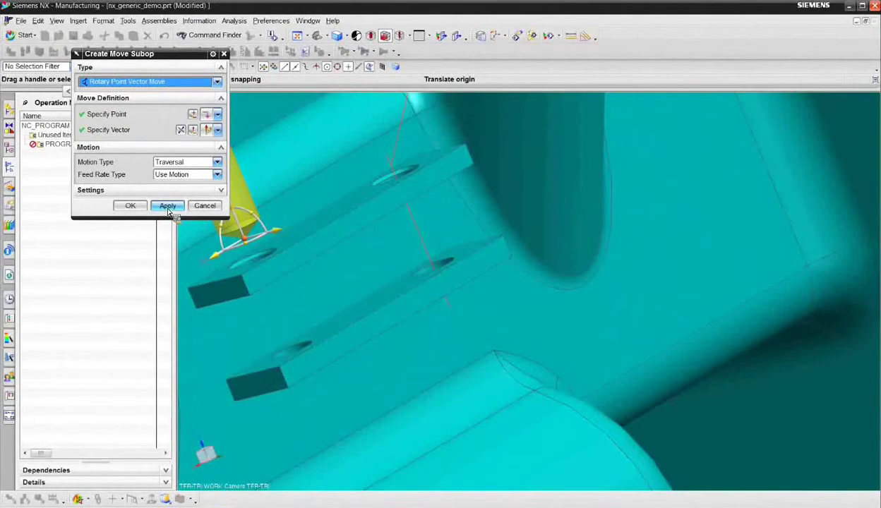
left_click(168, 209)
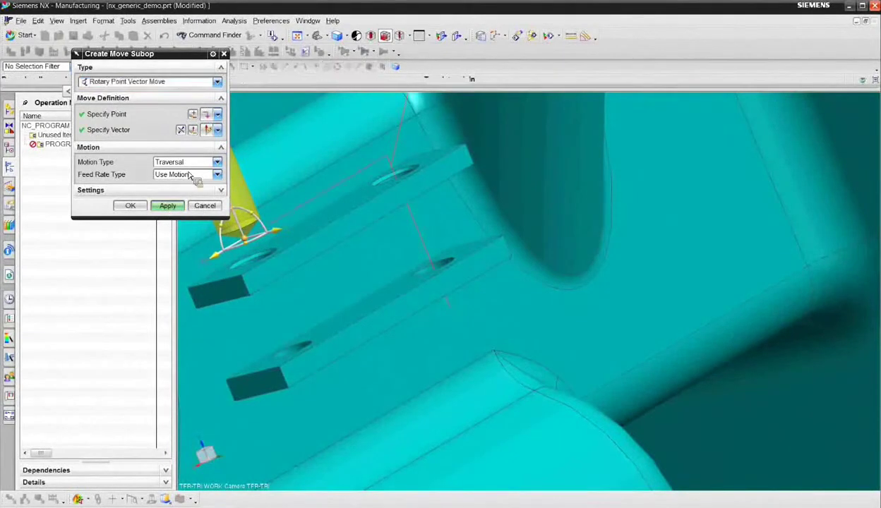
Step: Apply a Cut move plunging the tool 0.31 down through the hole
left_click(185, 162)
left_click(177, 187)
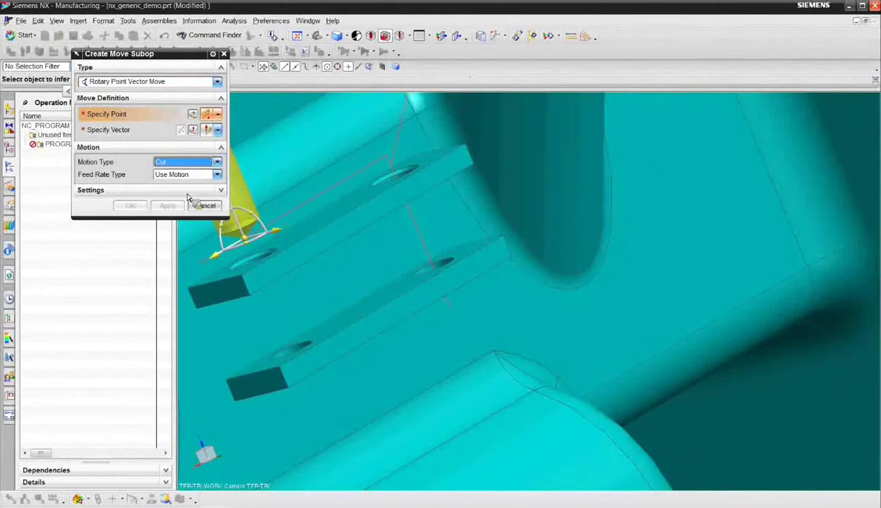
middle_click_drag(305, 203, 325, 192)
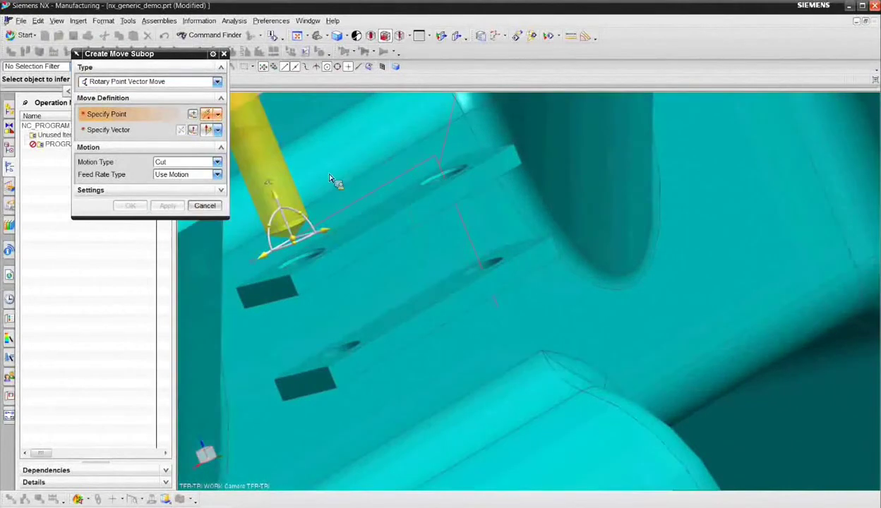
left_click_drag(280, 204, 306, 262)
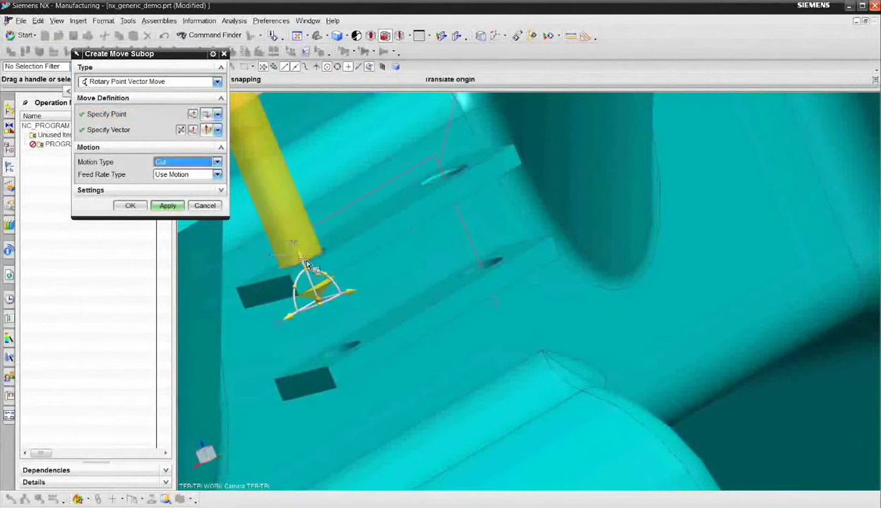
left_click(168, 209)
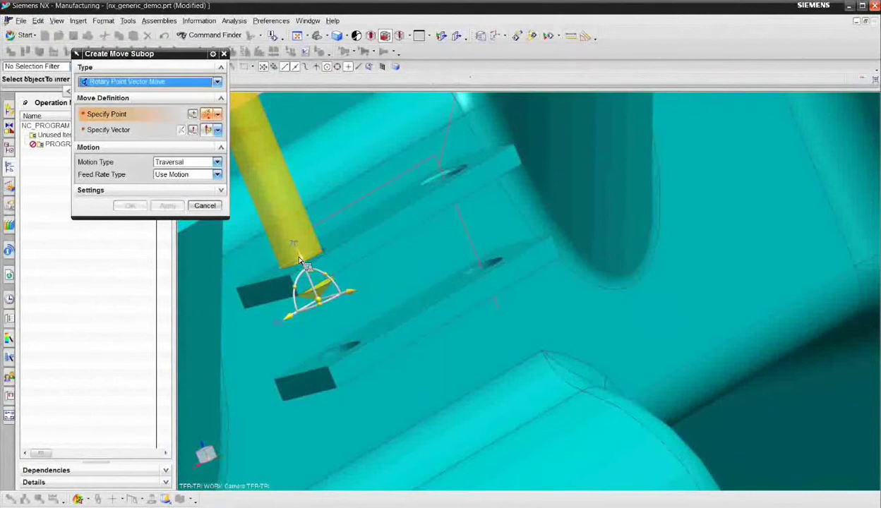
Step: Apply a 0.21 Traversal down to the lower hole, then a Cut plunge into it
left_click_drag(302, 264, 332, 310)
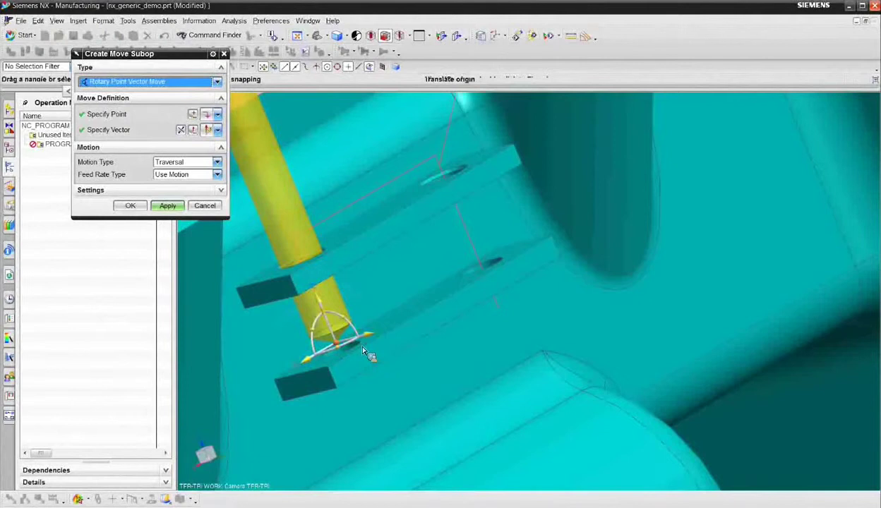
left_click(168, 206)
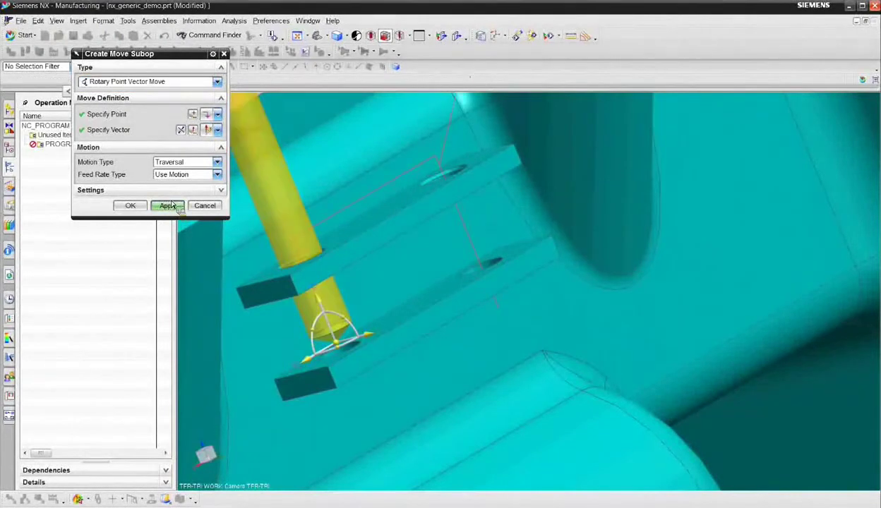
left_click(169, 205)
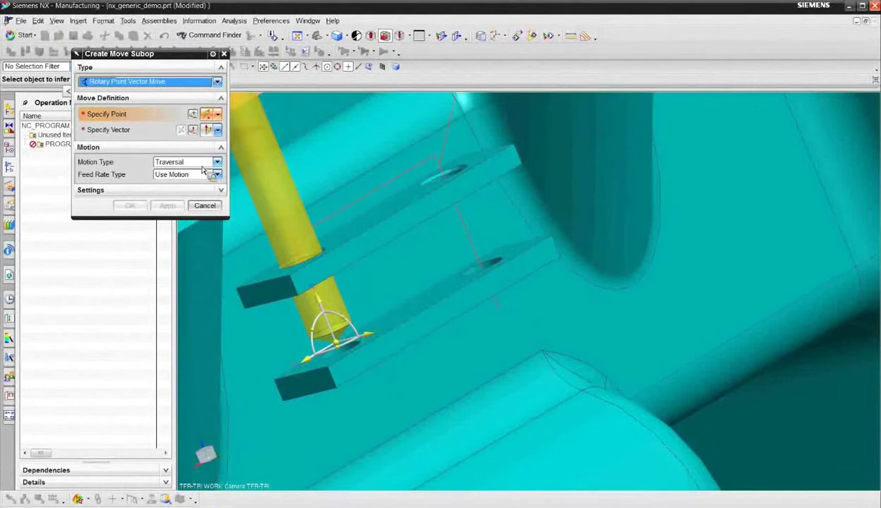
key("Down")
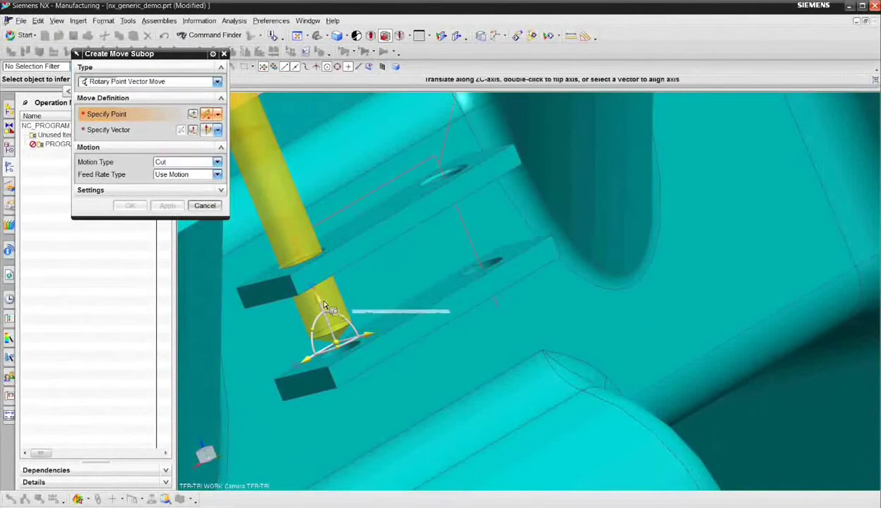
left_click_drag(324, 305, 355, 353)
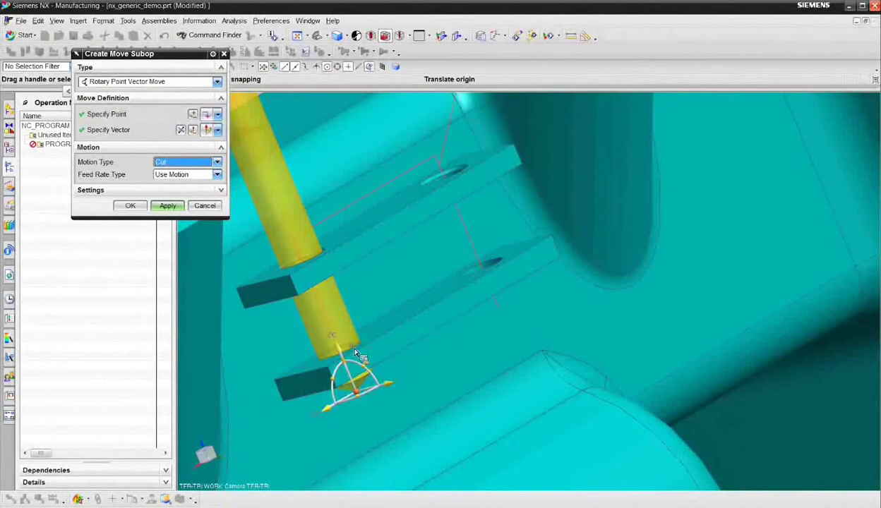
left_click(168, 206)
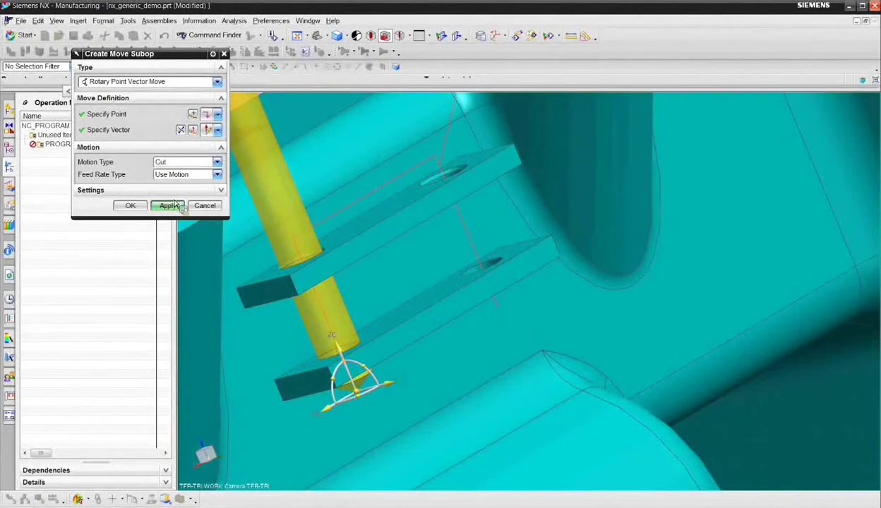
left_click(183, 162)
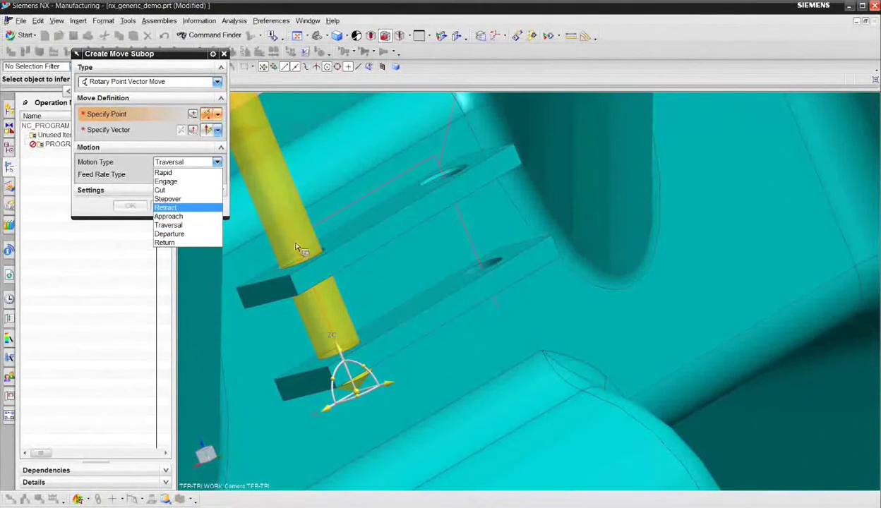
Step: Apply a Retract move along the tool axis
left_click(342, 357)
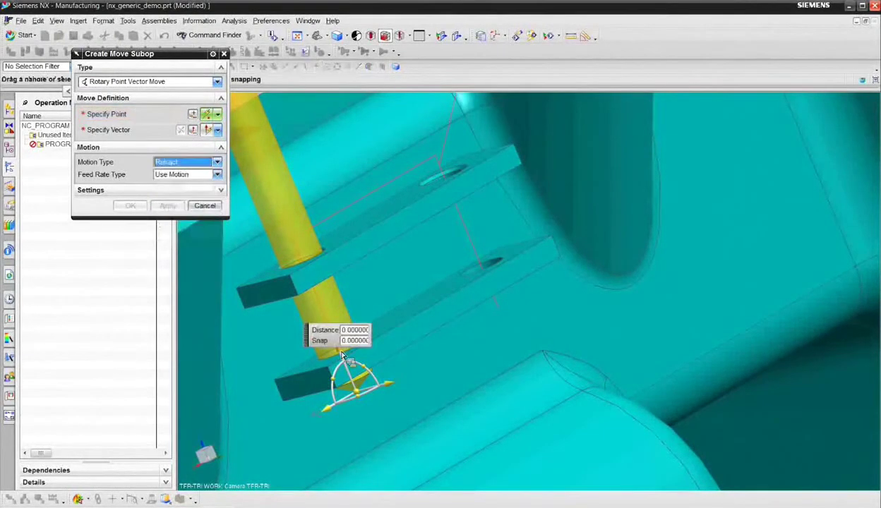
left_click(279, 200)
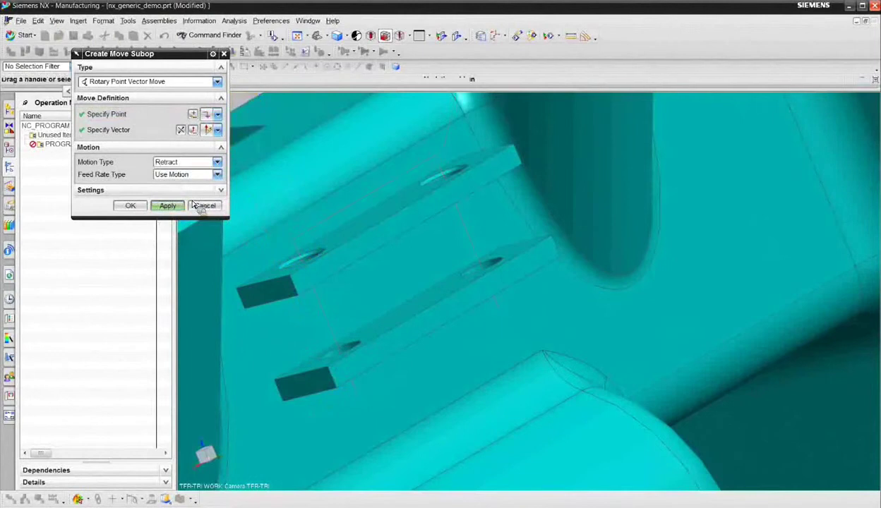
left_click(168, 206)
Step: Apply a final move taking the tool tip along its axis clear of the part
scroll(365, 230, "down", 2)
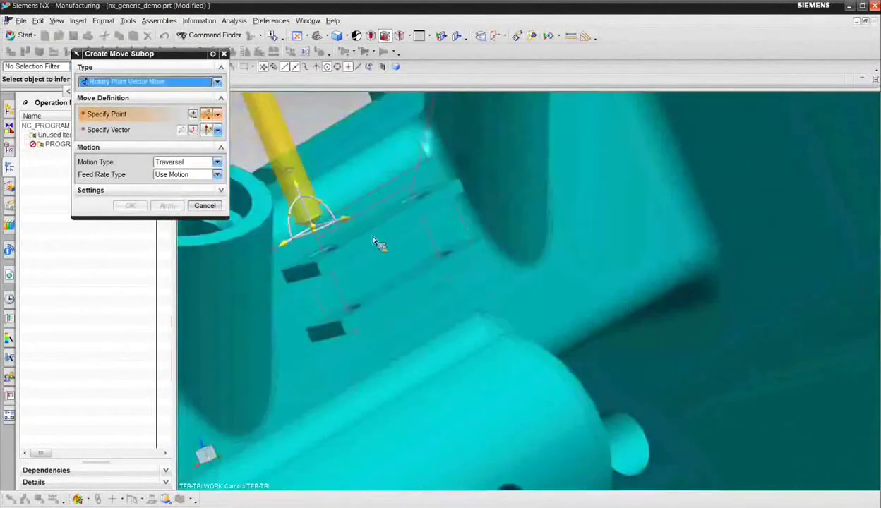
middle_click_drag(372, 245, 381, 246)
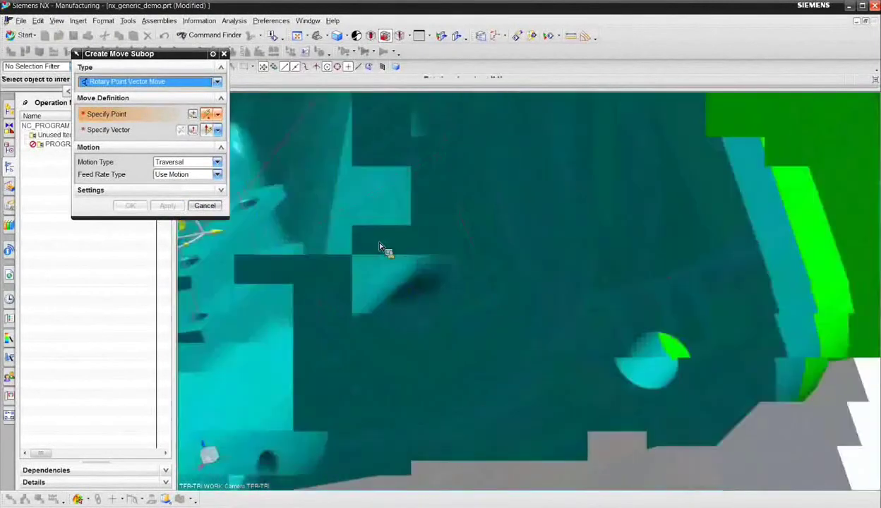
middle_click_drag(494, 305, 633, 339)
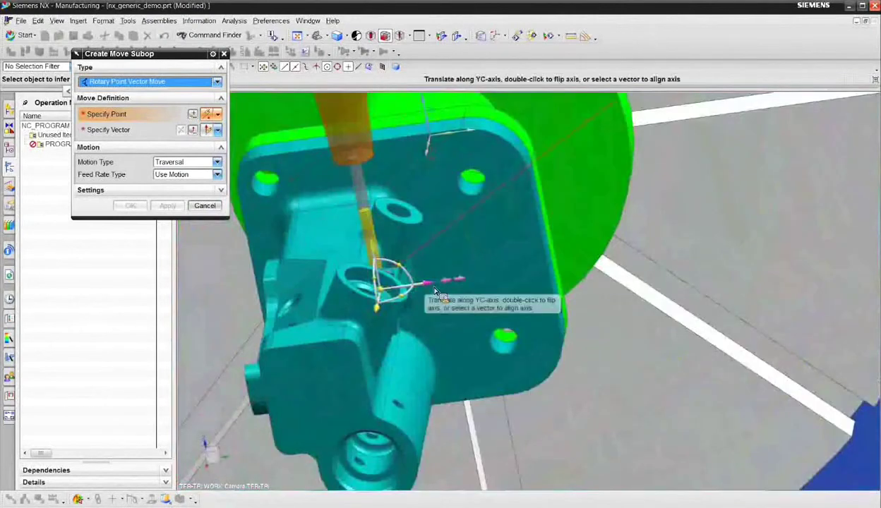
left_click(376, 253)
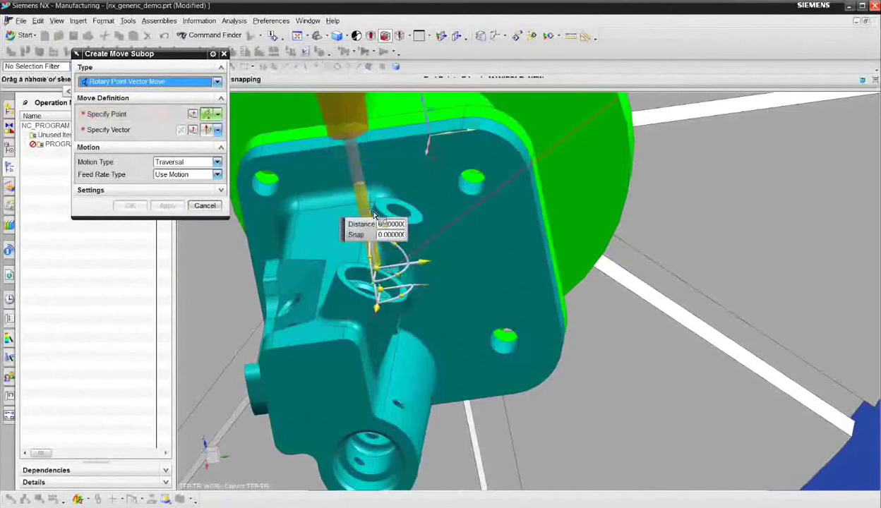
left_click_drag(408, 201, 660, 161)
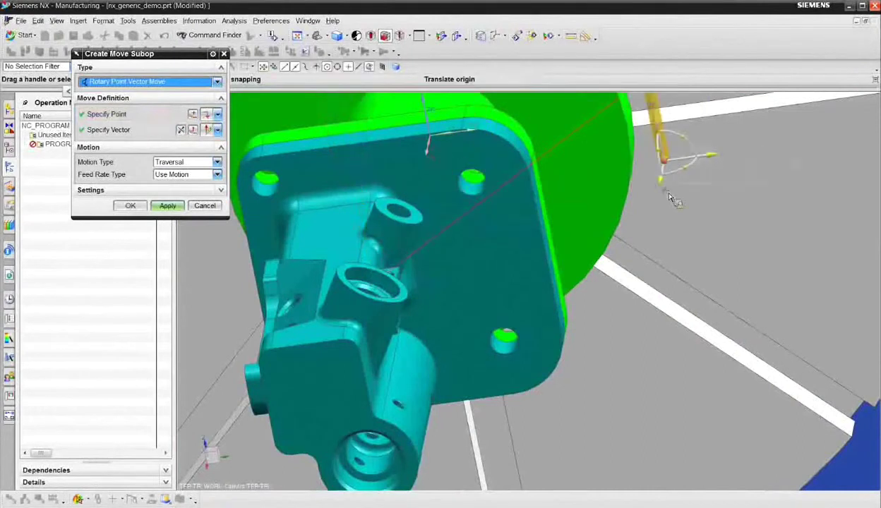
left_click(163, 209)
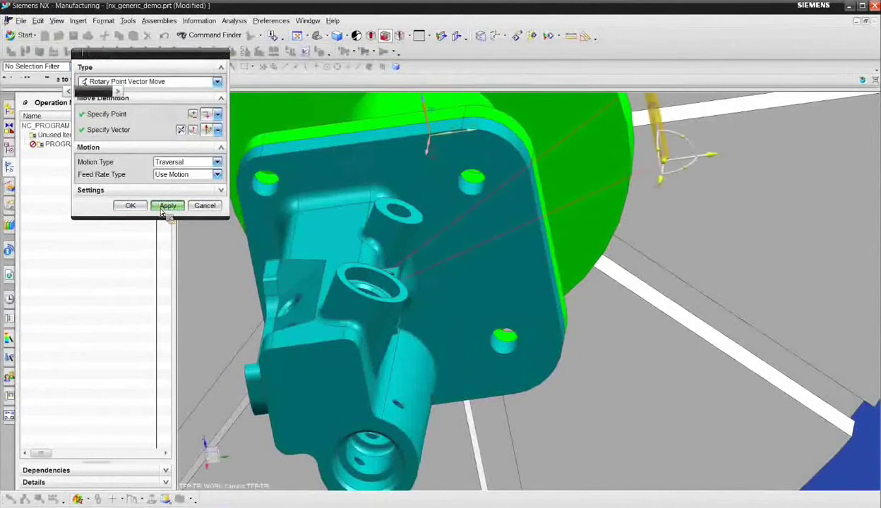
left_click(203, 206)
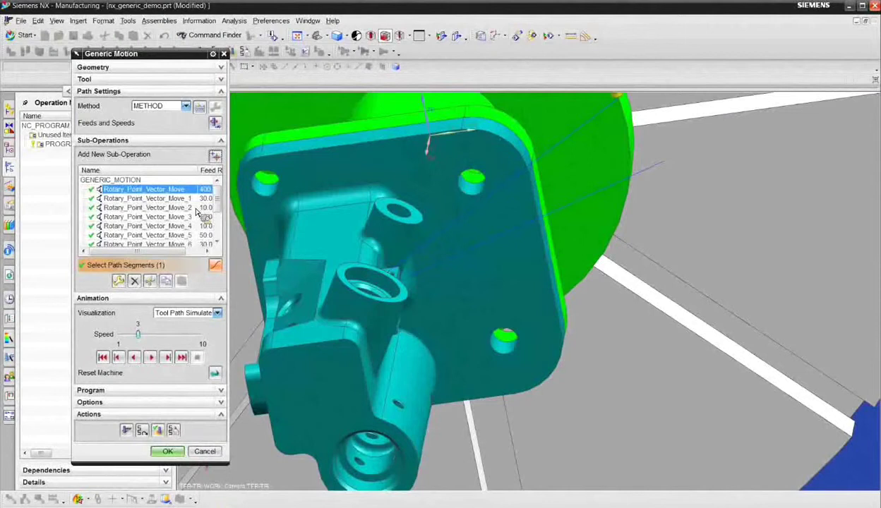
Step: Generate and keep the GENERIC_MOTION tool path, then open its Tool Path > Simulate panel
left_click(128, 431)
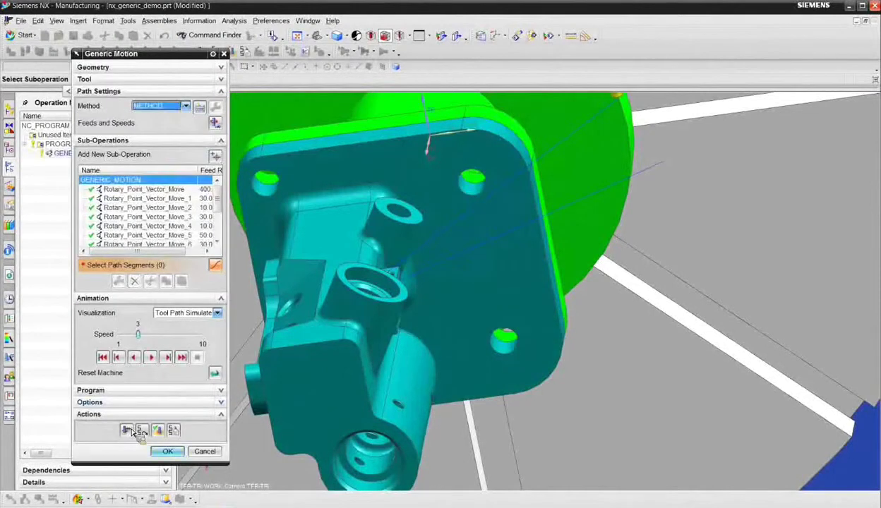
left_click(168, 452)
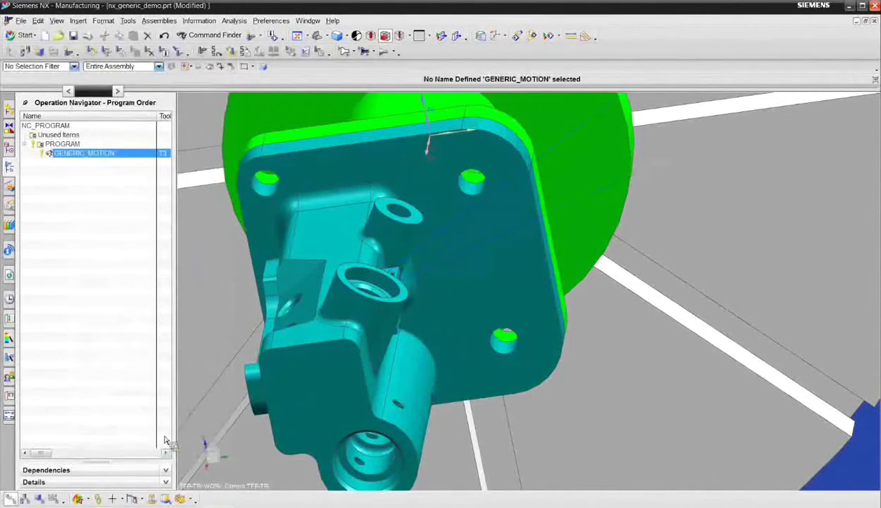
right_click(80, 154)
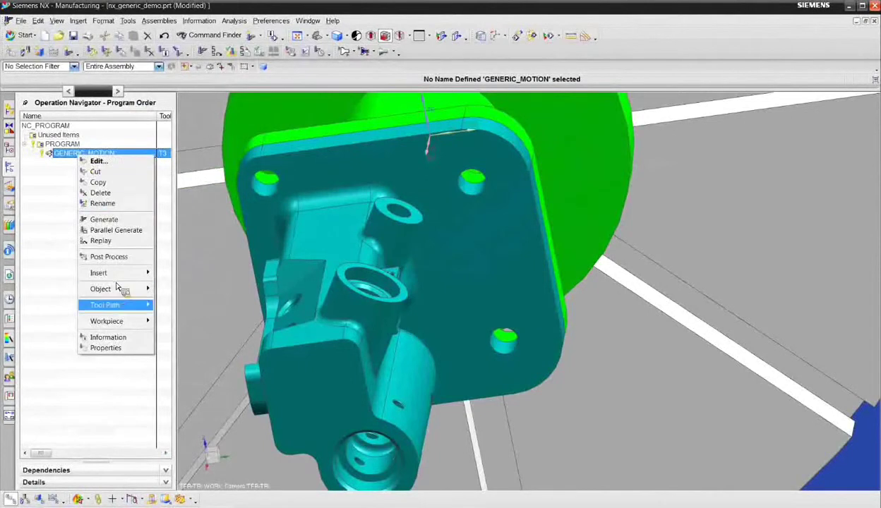
mouse_move(123, 302)
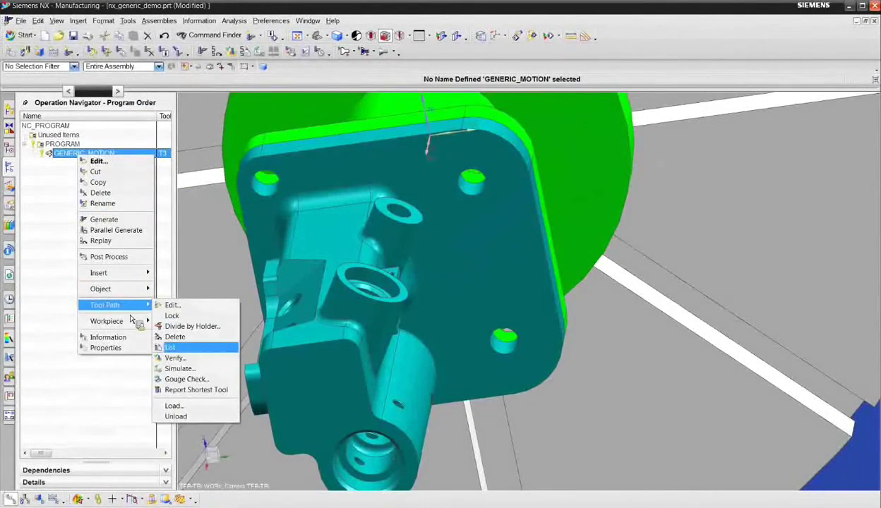
left_click(184, 369)
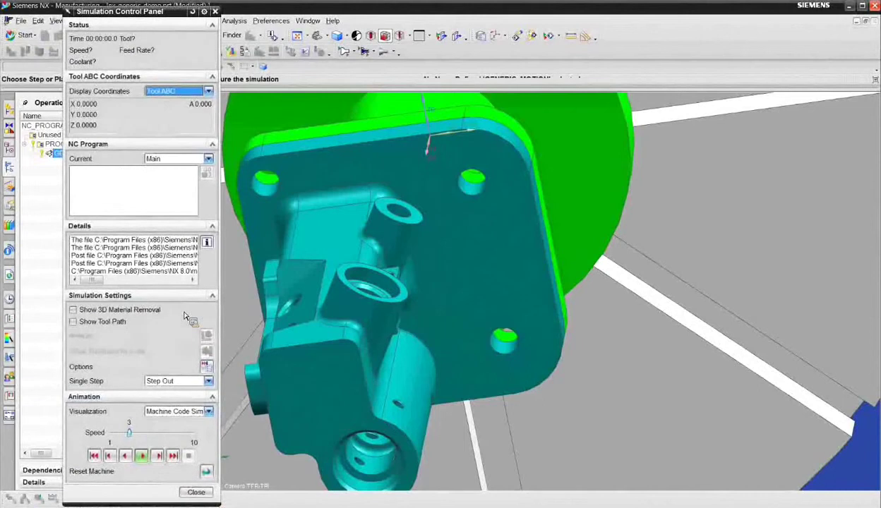
Step: Play the GENERIC_MOTION Machine Code Simulate at speed 2, watching the rotary fixture from several angles
left_click(208, 413)
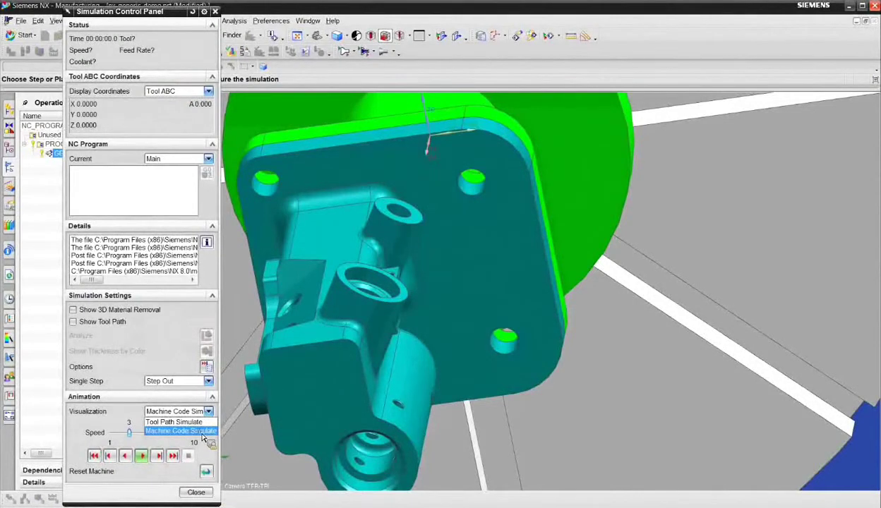
middle_click_drag(361, 310, 363, 314)
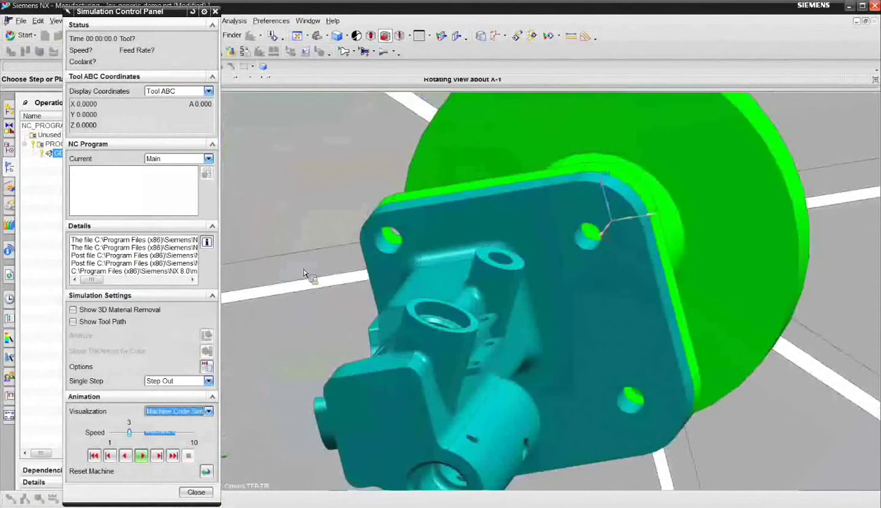
middle_click_drag(305, 274, 436, 304)
scroll(435, 305, "up", 3)
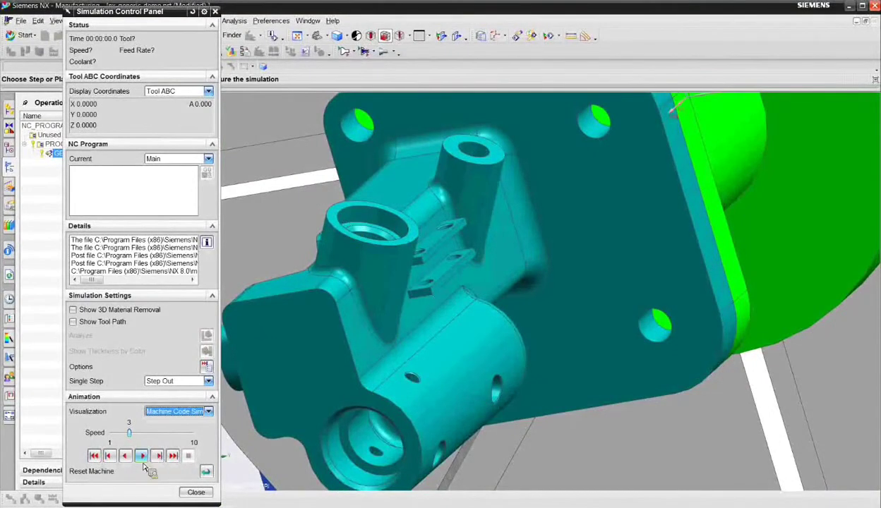
left_click_drag(129, 433, 120, 433)
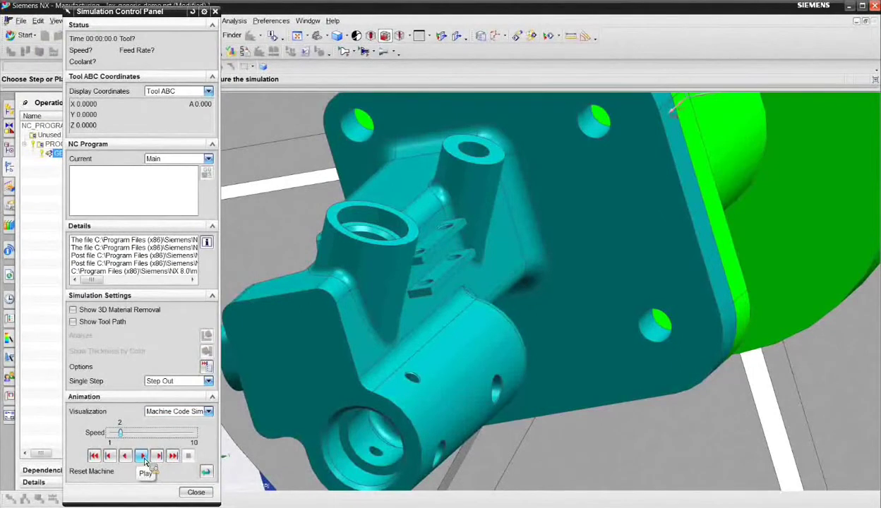
left_click(143, 457)
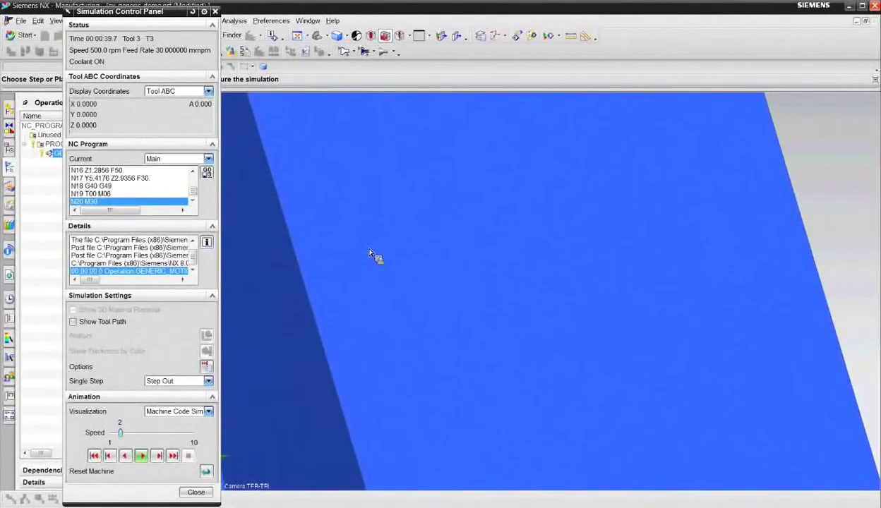
scroll(456, 330, "down", 6)
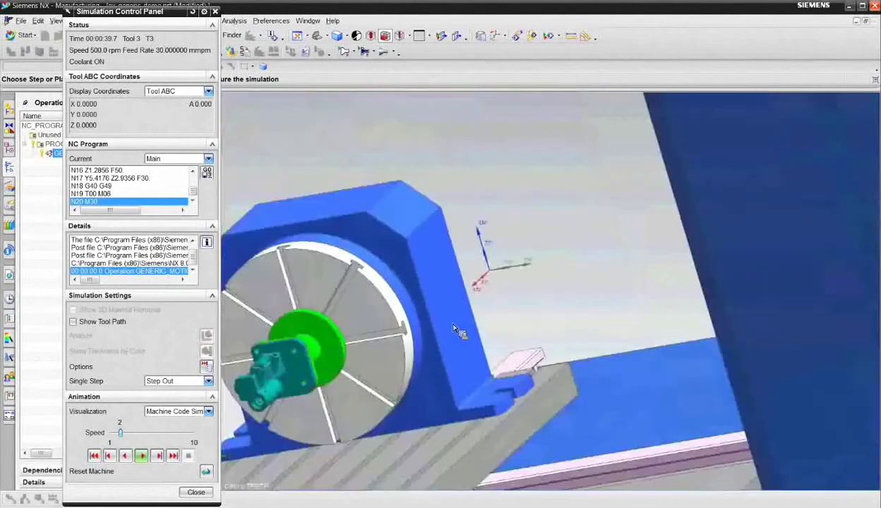
middle_click_drag(353, 322, 570, 225)
scroll(433, 308, "up", 5)
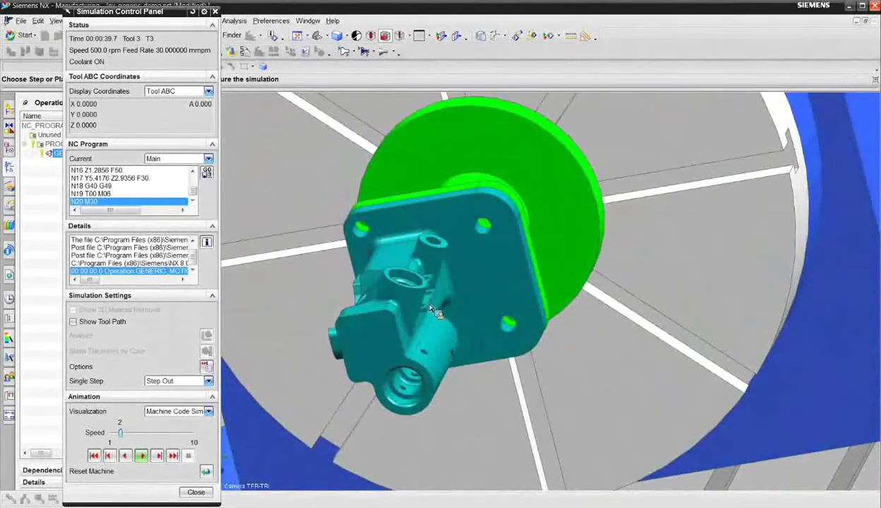
middle_click_drag(432, 308, 475, 309)
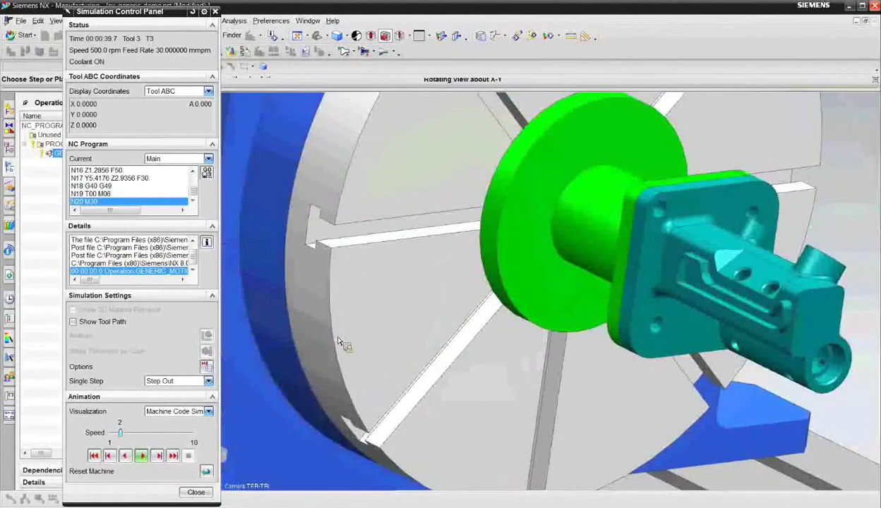
middle_click_drag(339, 343, 496, 269)
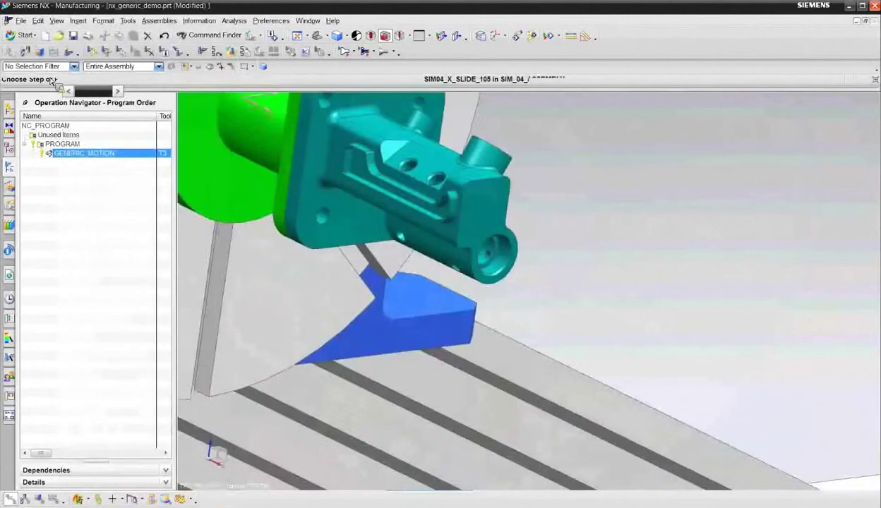
Step: Uncheck sim04_mill_4ax in the Assembly Navigator so only the manifold and its green fixture show
middle_click_drag(346, 233, 346, 321)
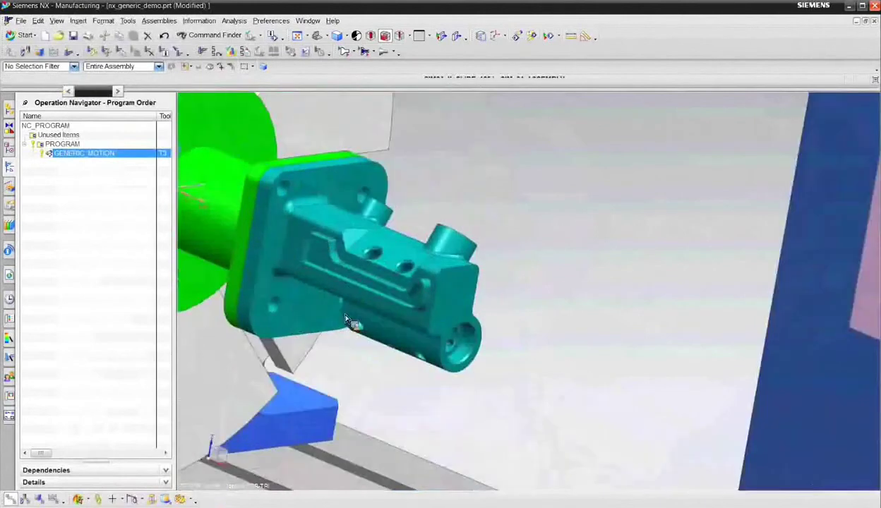
scroll(329, 282, "up", 5)
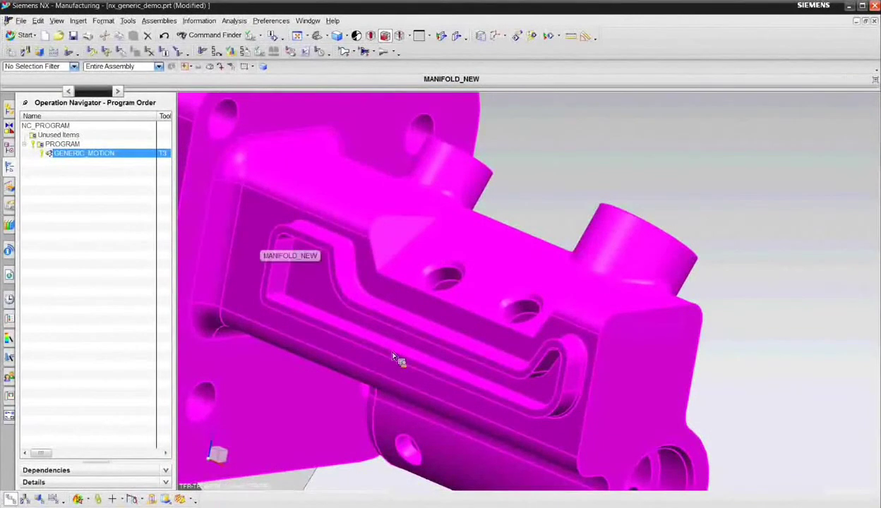
scroll(362, 289, "down", 5)
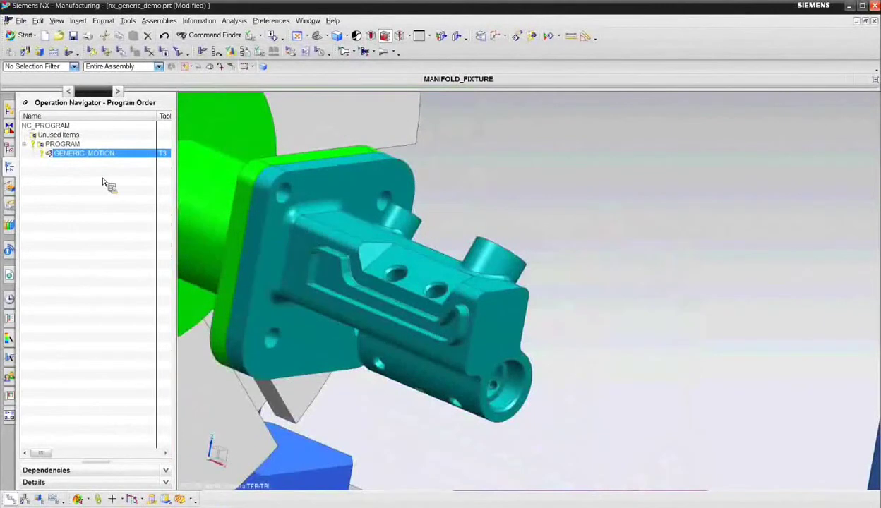
left_click(78, 21)
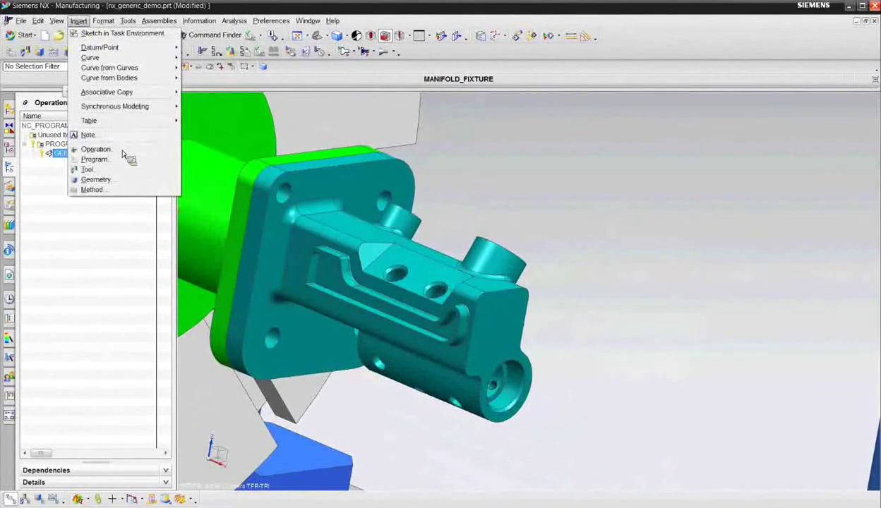
left_click(416, 145)
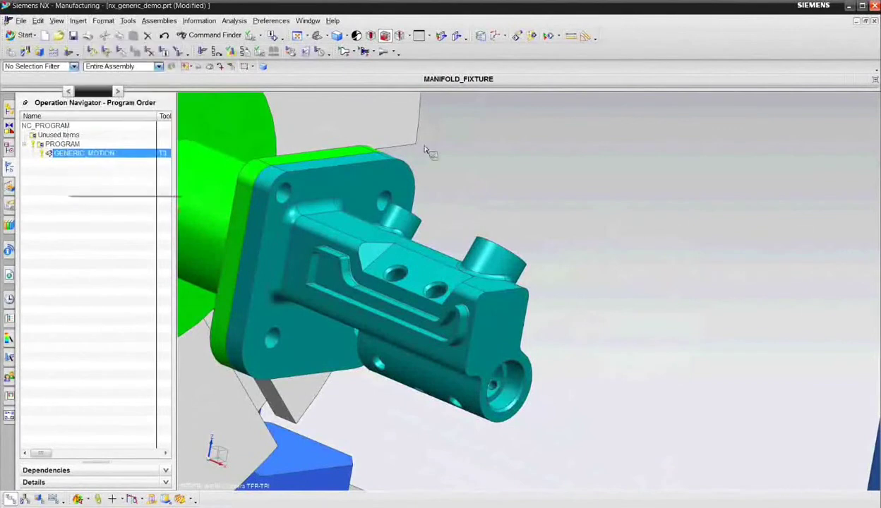
left_click(10, 110)
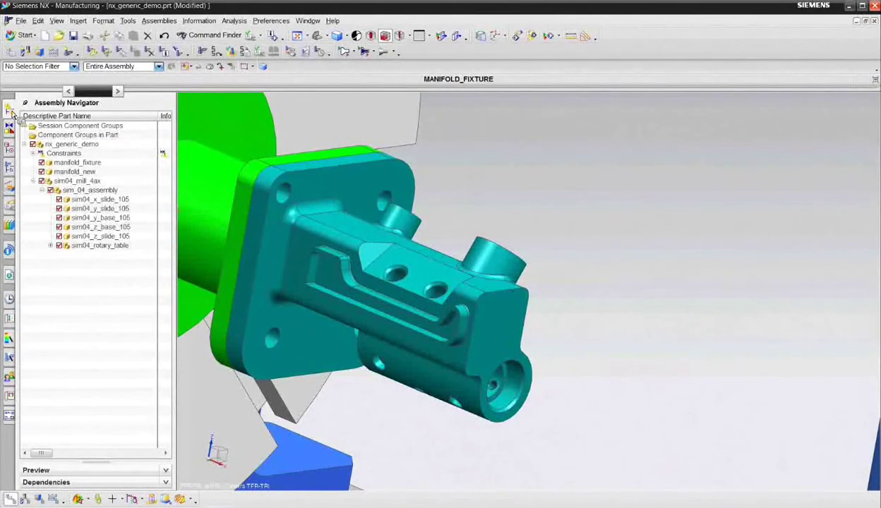
left_click(42, 181)
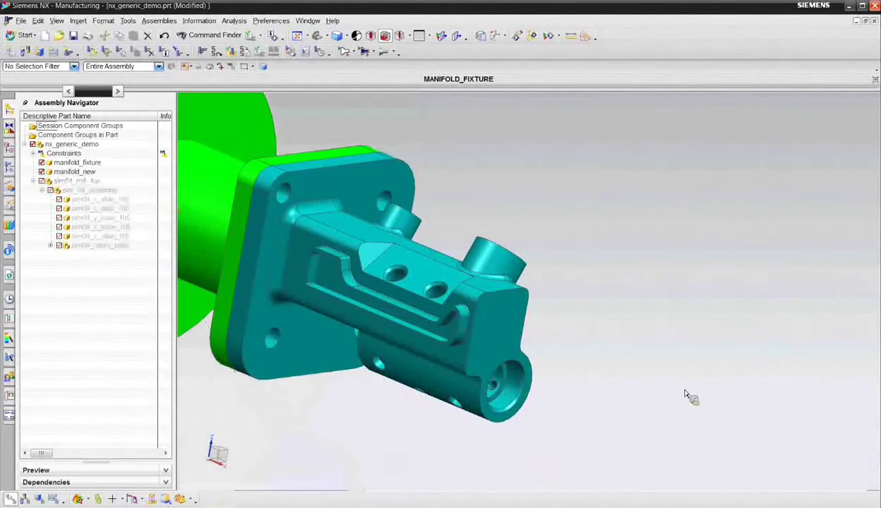
middle_click_drag(693, 388, 621, 331)
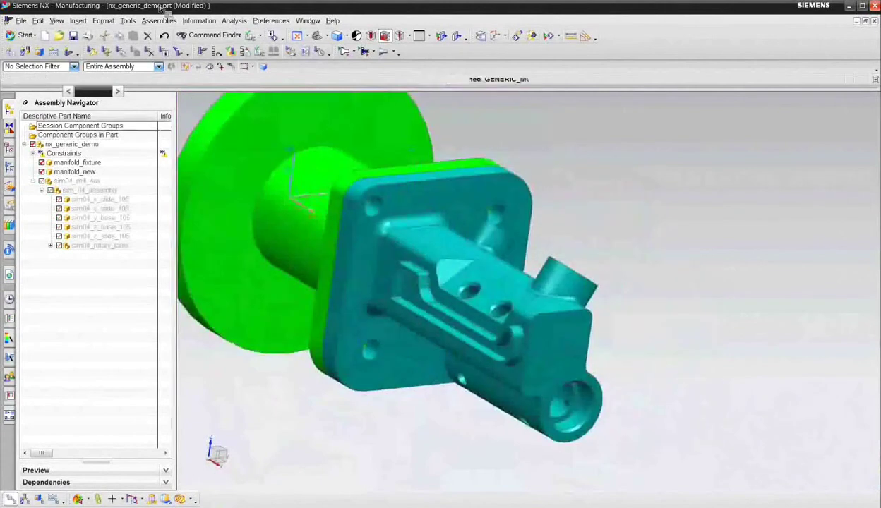
Step: Create the GENERIC_MOTION_1 operation using the T2 (Milling Tool-5 Parameters) tool
left_click(78, 21)
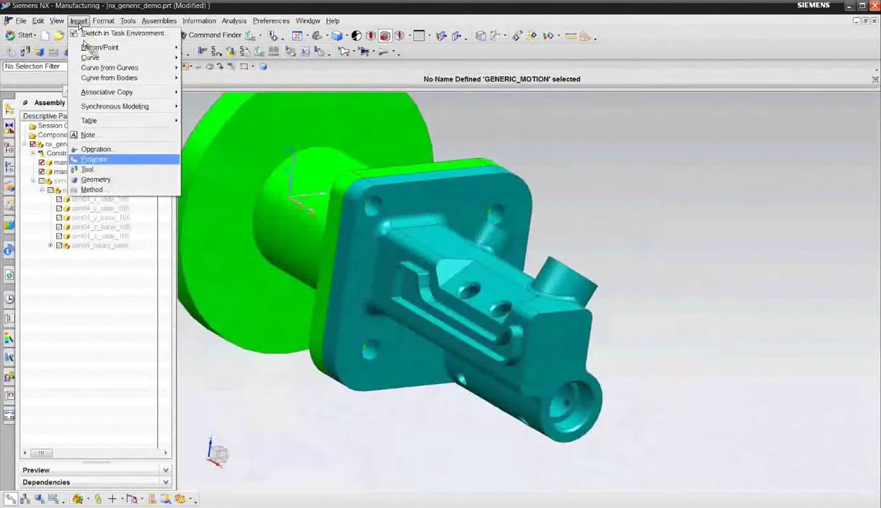
left_click(95, 149)
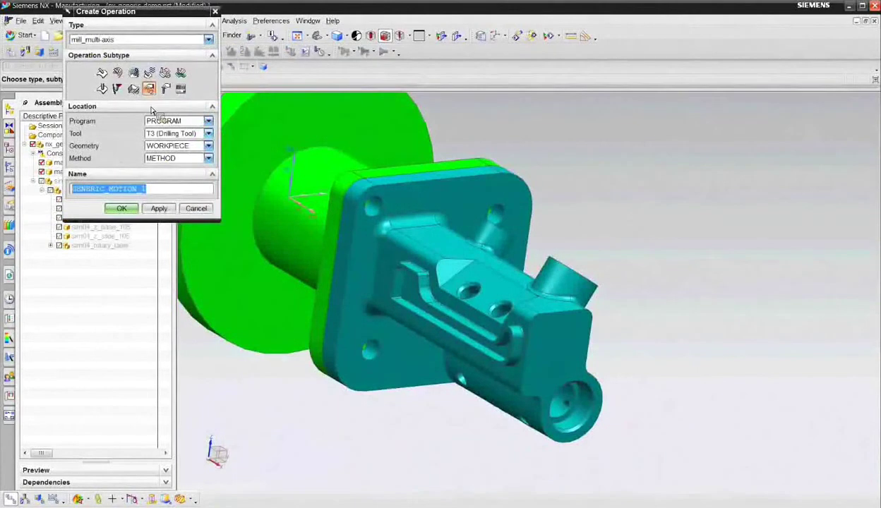
left_click(182, 134)
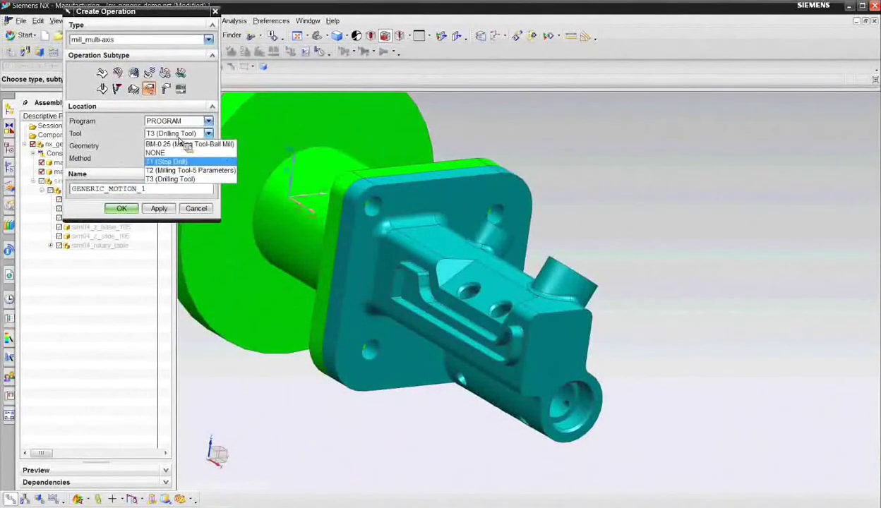
left_click(181, 172)
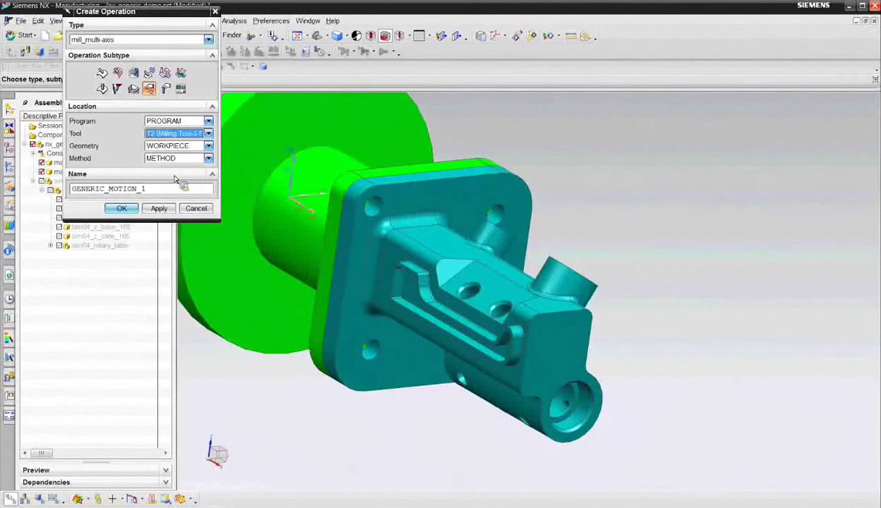
left_click(122, 210)
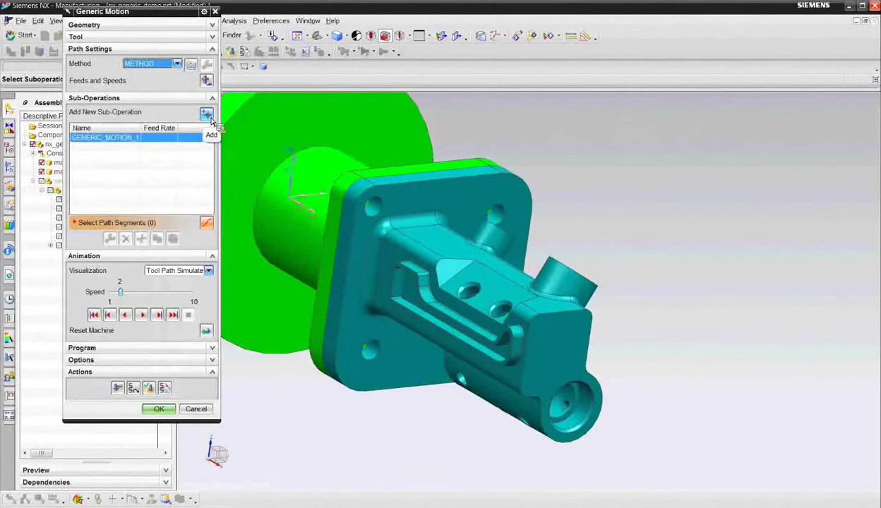
Step: Add a rotary point-vector traversal move from the flange edge point, lifting the tool along XC
left_click(208, 117)
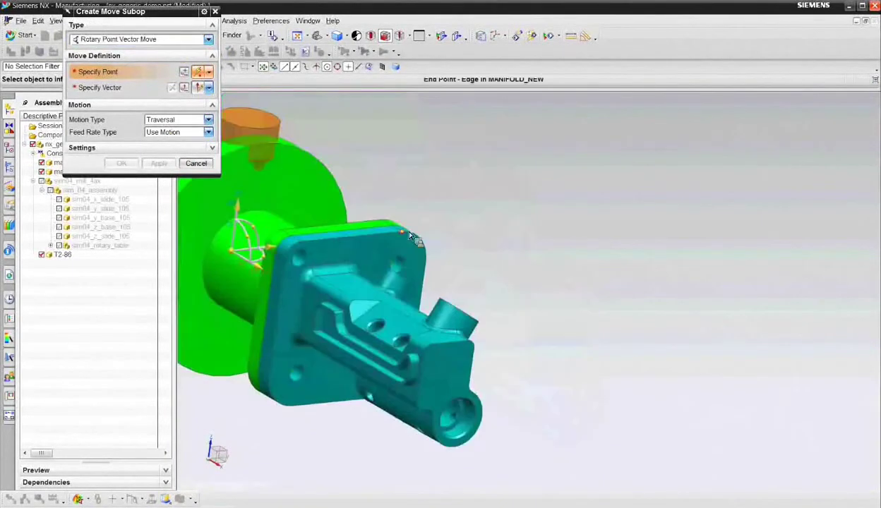
left_click(408, 237)
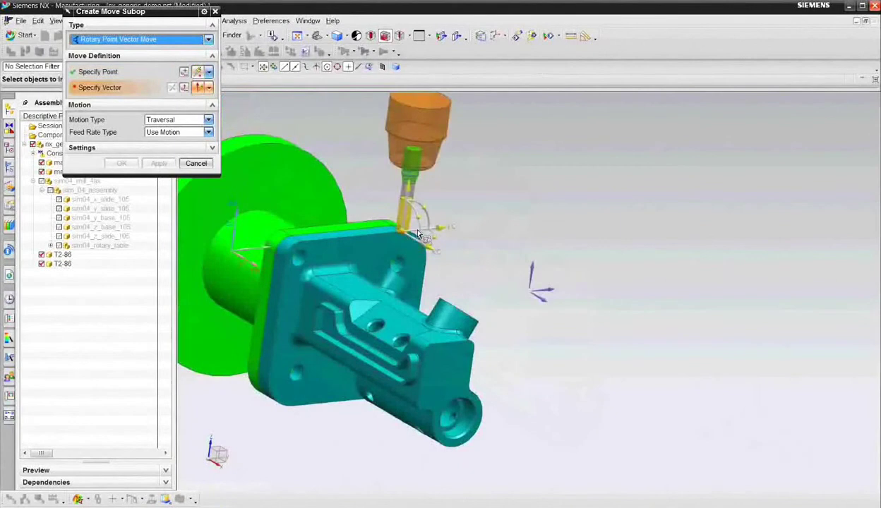
left_click(448, 256)
left_click_drag(448, 255, 529, 296)
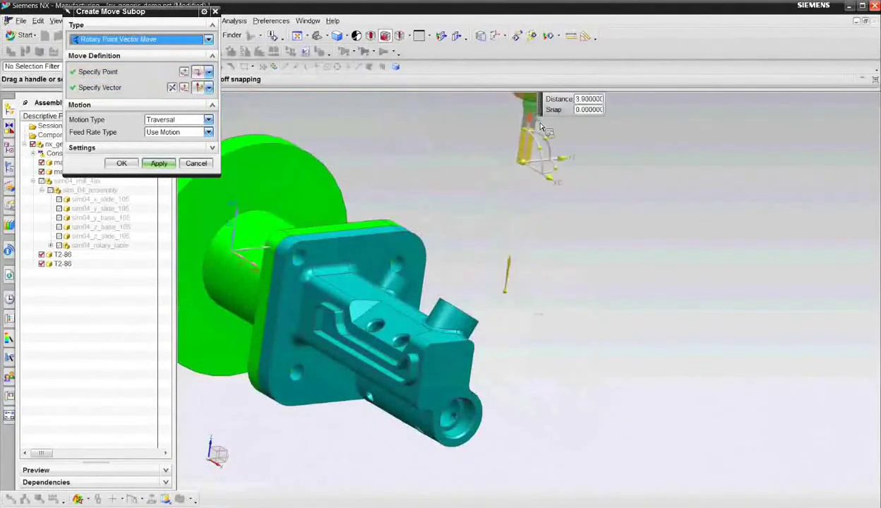
middle_click_drag(515, 251, 522, 323)
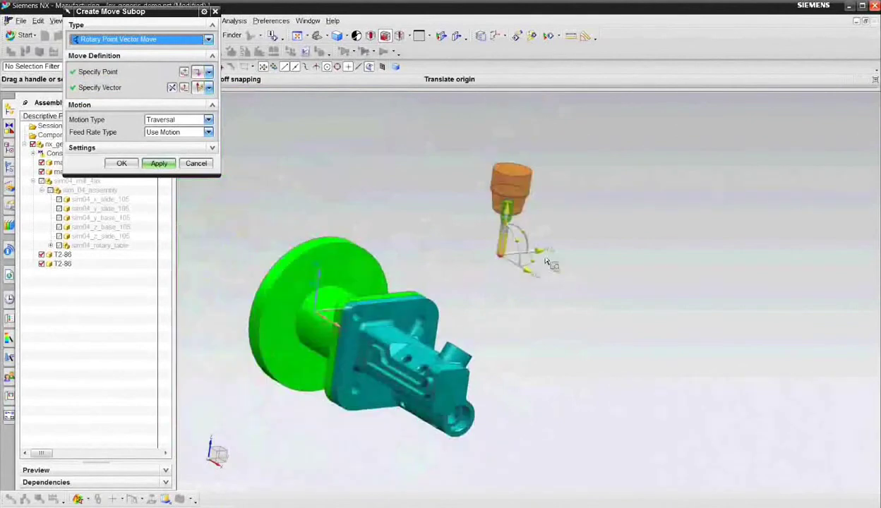
left_click_drag(521, 252, 576, 245)
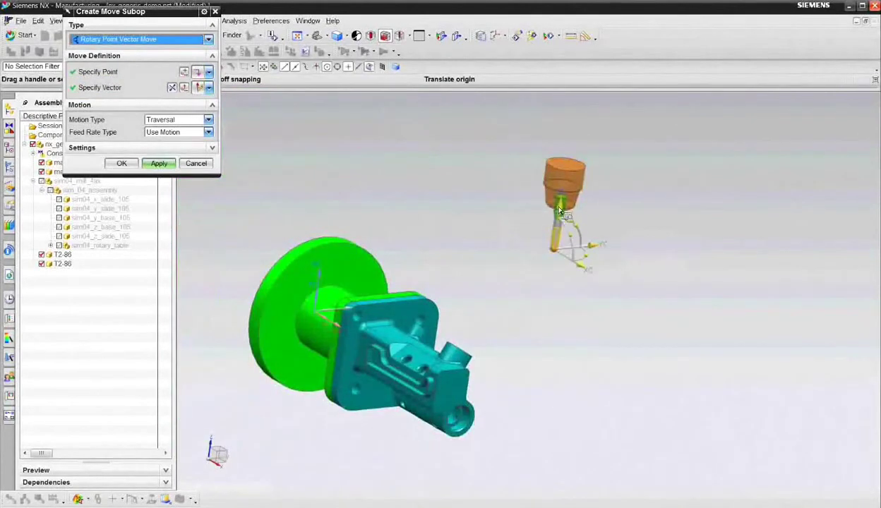
left_click_drag(560, 212, 565, 144)
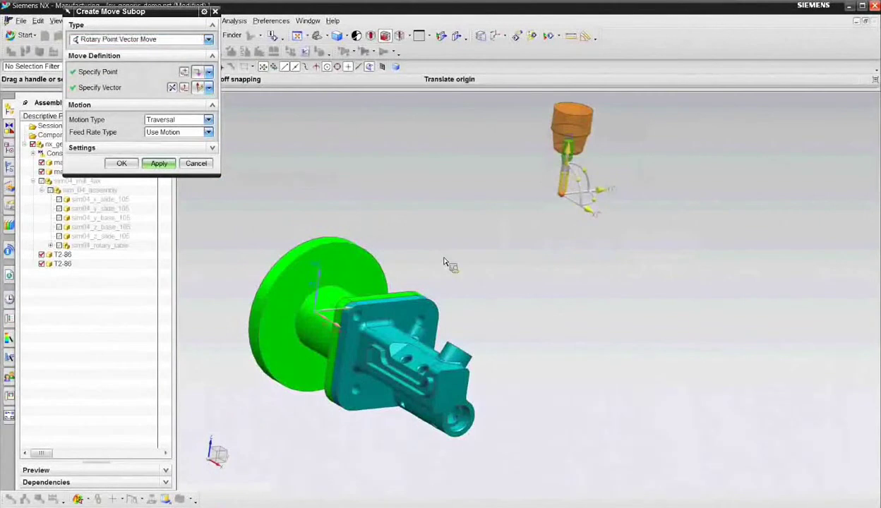
middle_click_drag(444, 263, 435, 232)
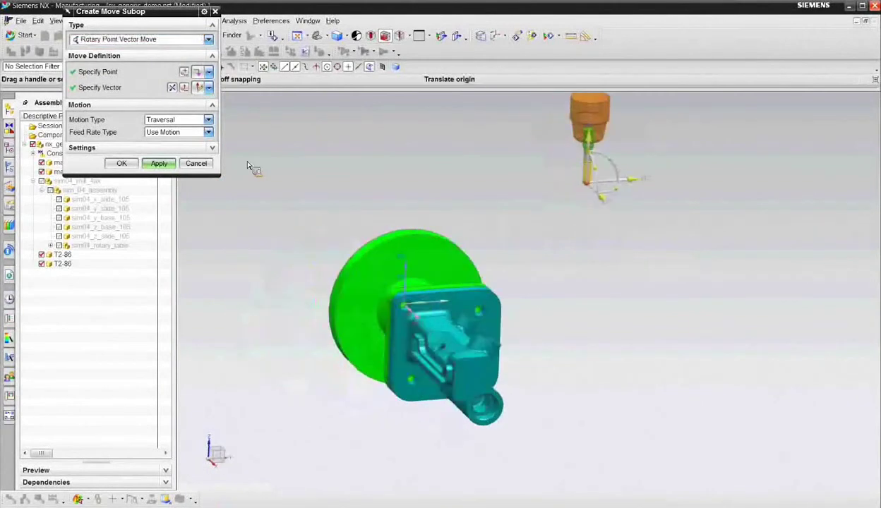
left_click(159, 163)
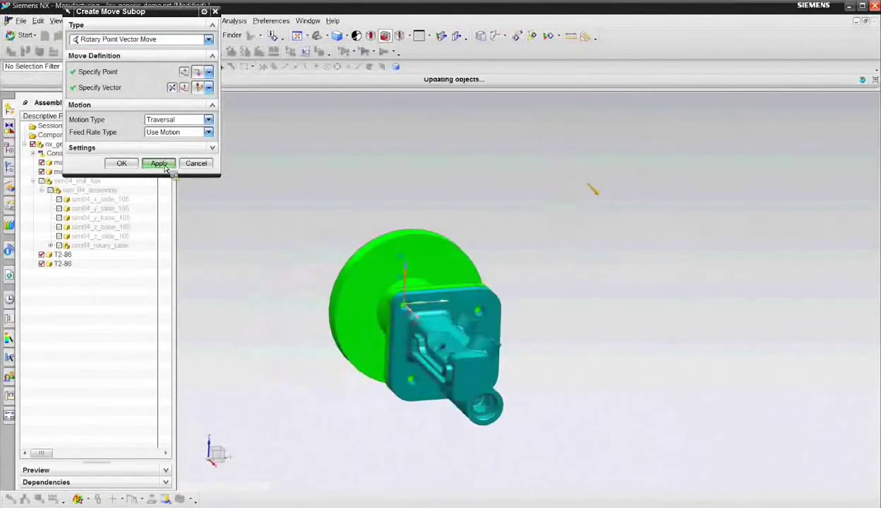
middle_click_drag(501, 230, 473, 296, "shift")
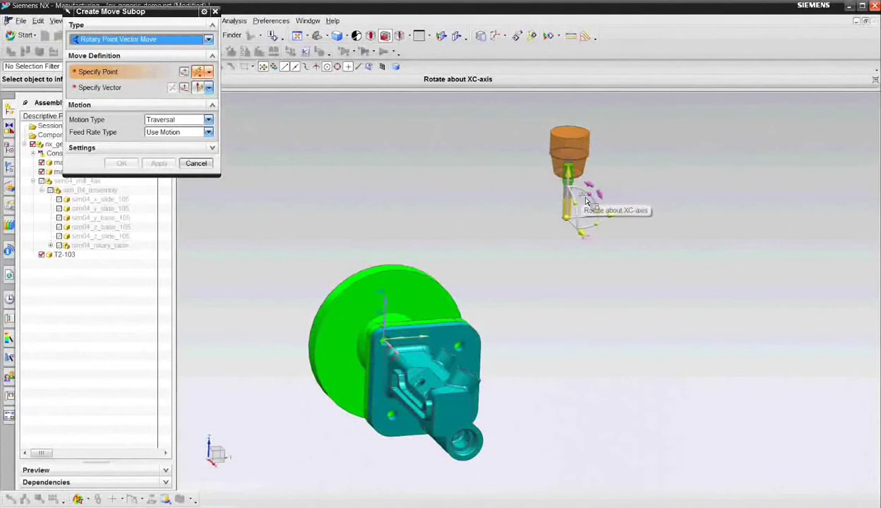
Step: Apply a move tilting the tool about 85° around XC and shifting it 3.3 along its axis
left_click_drag(591, 199, 563, 216)
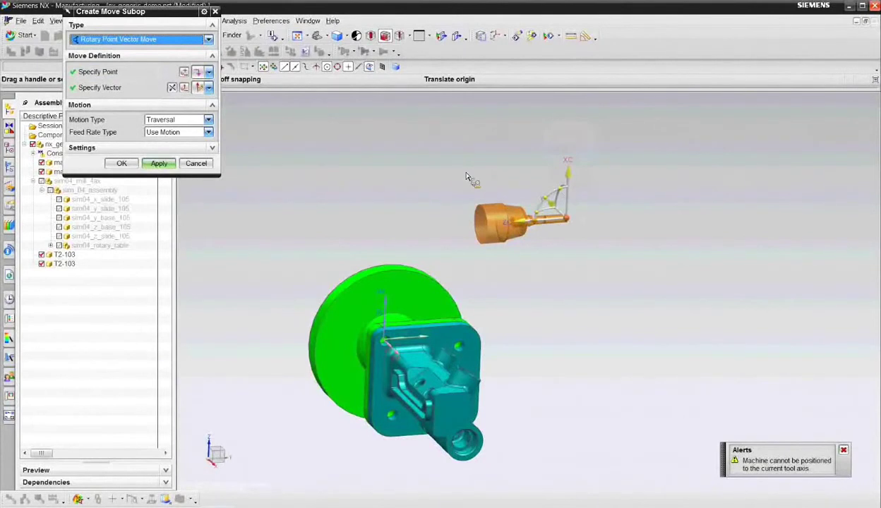
middle_click_drag(447, 174, 550, 219)
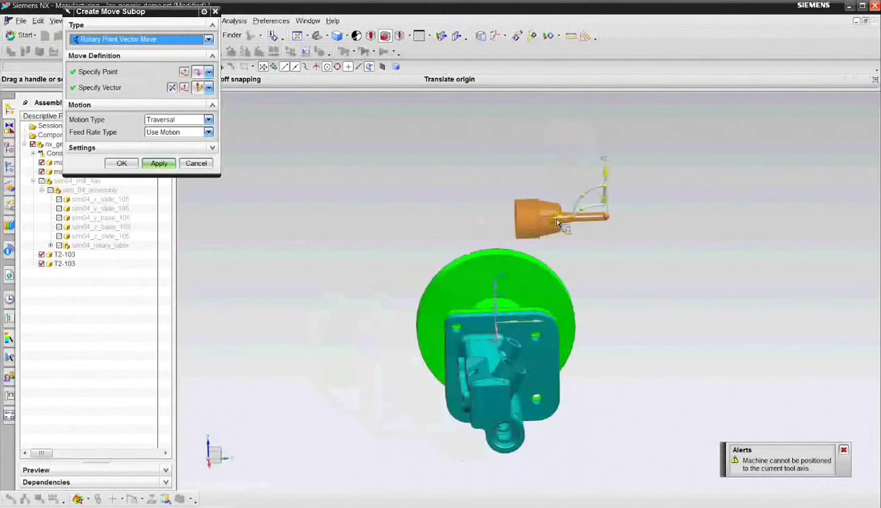
left_click_drag(560, 224, 474, 226)
middle_click_drag(341, 178, 382, 195)
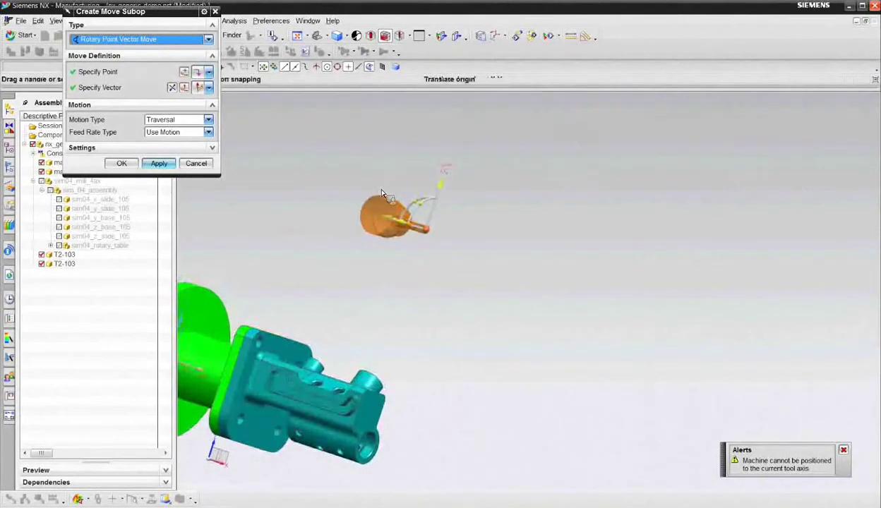
left_click(148, 166)
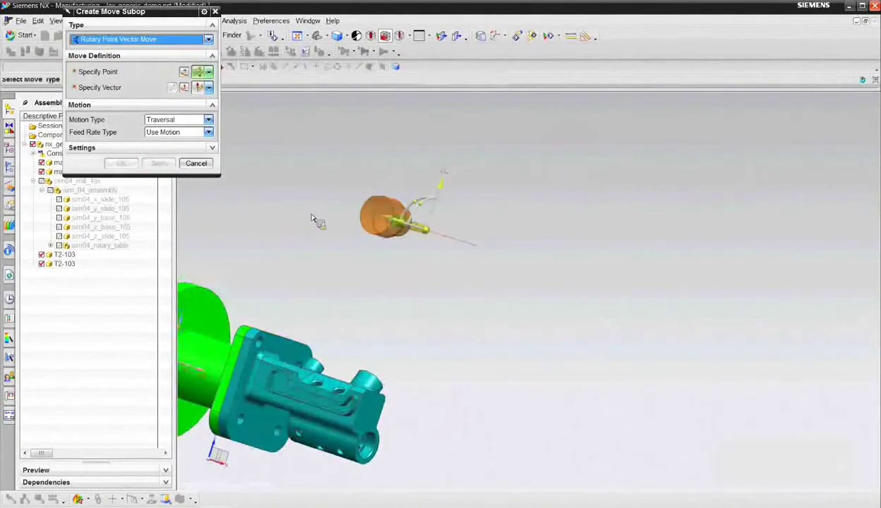
Step: Apply a traversal move from the pocket-edge point, raising the tool 1.05 along its vector
middle_click_drag(309, 205, 339, 226)
scroll(348, 238, "up", 3)
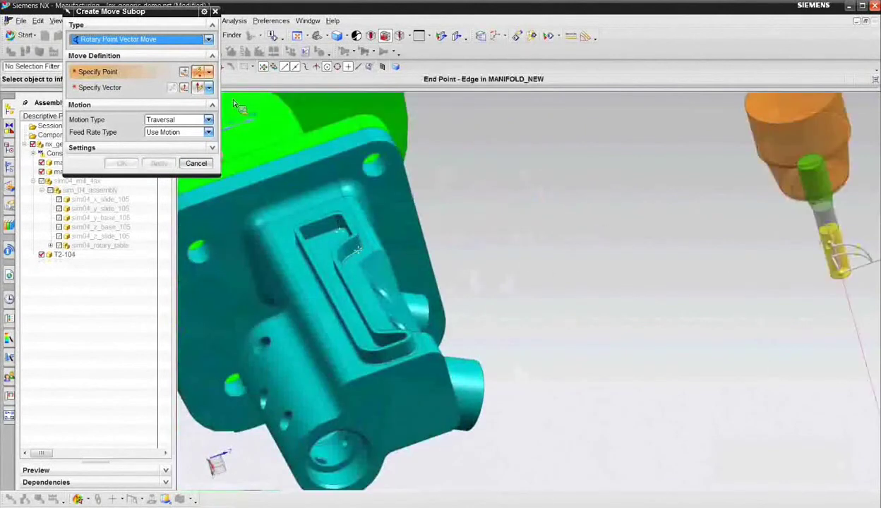
left_click(358, 243)
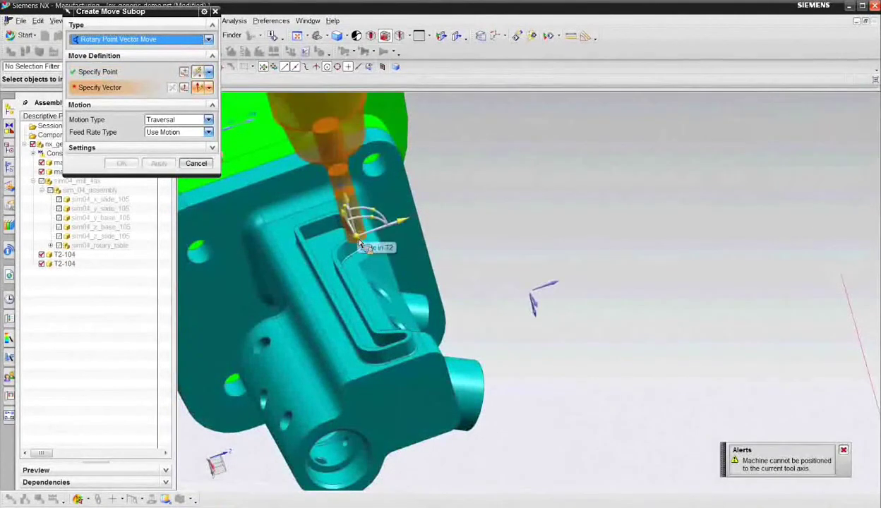
left_click_drag(355, 206, 344, 178)
mouse_move(399, 178)
left_mouse_down()
mouse_move(408, 168)
mouse_move(399, 178)
left_mouse_up()
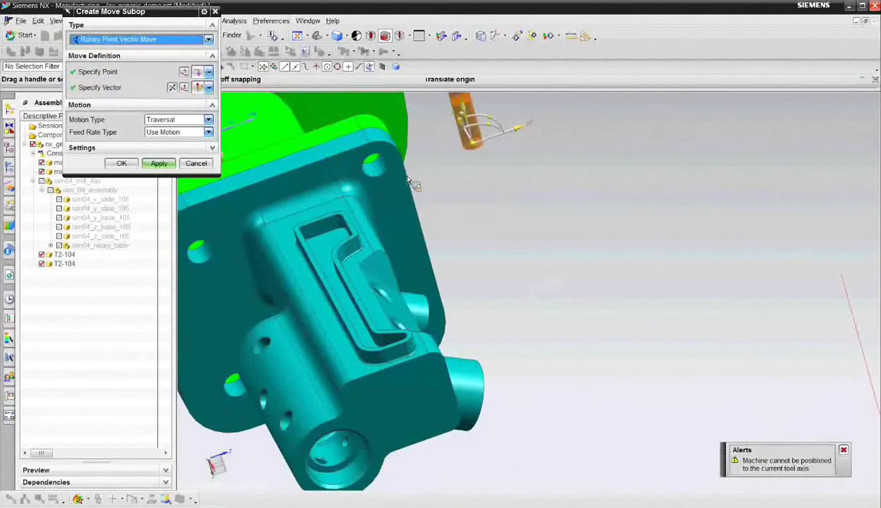
left_click(162, 165)
Step: Apply a Rapid rotary point-vector move to the pocket edge point using the XC vector
left_click(162, 165)
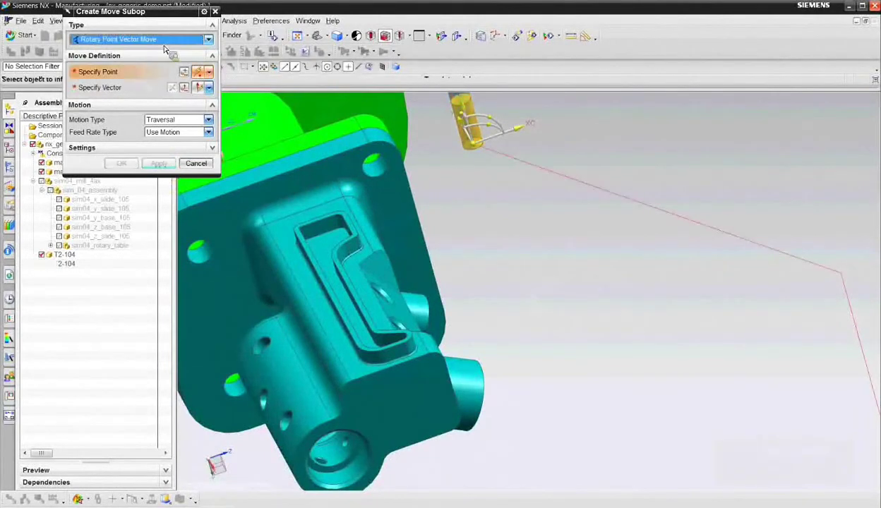
scroll(320, 212, "up", 3)
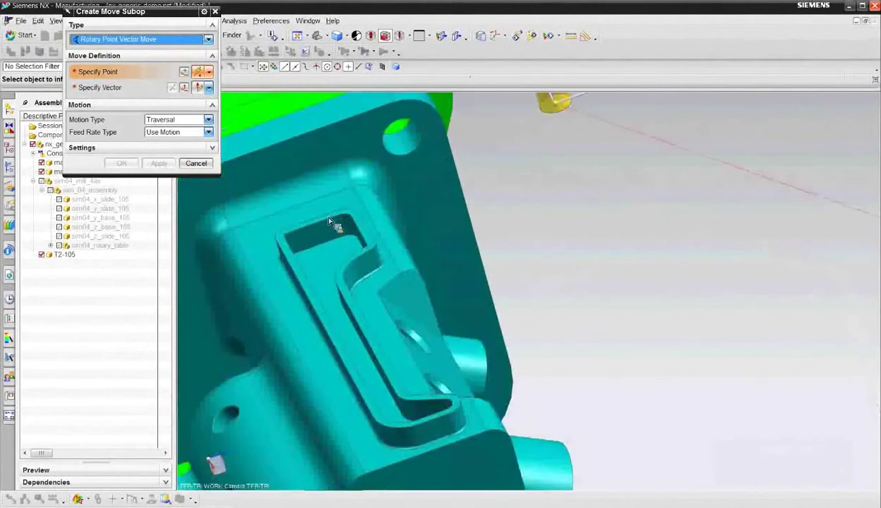
left_click(382, 250)
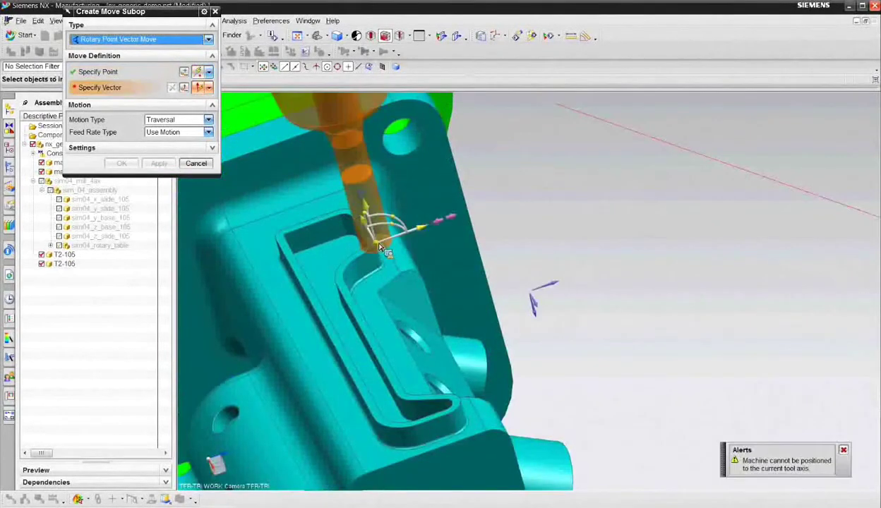
left_click(424, 231)
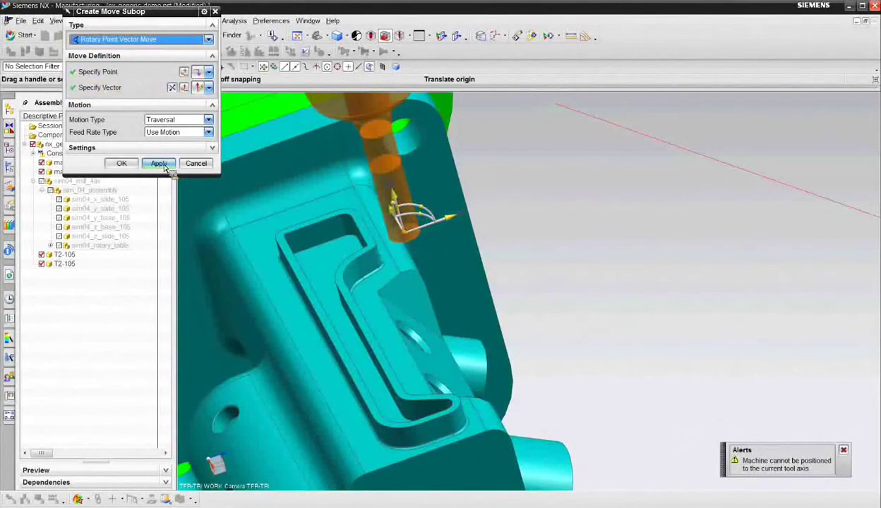
left_click(180, 120)
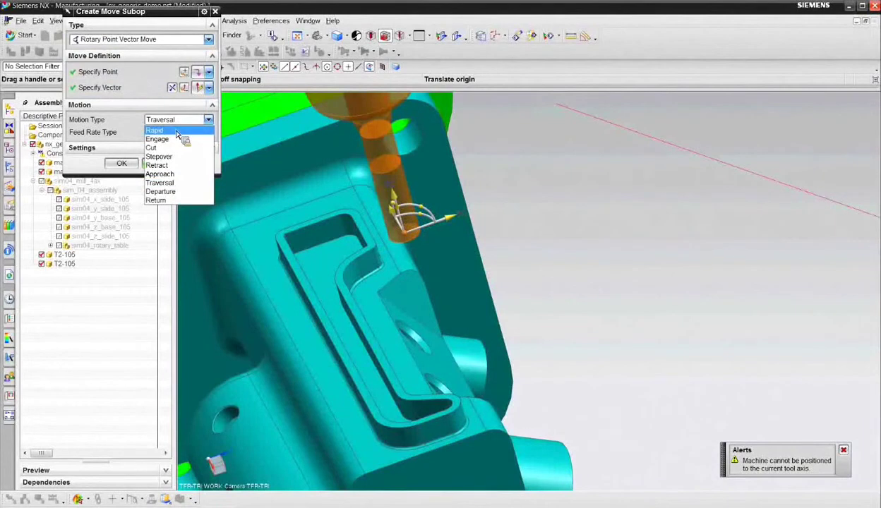
left_click(177, 132)
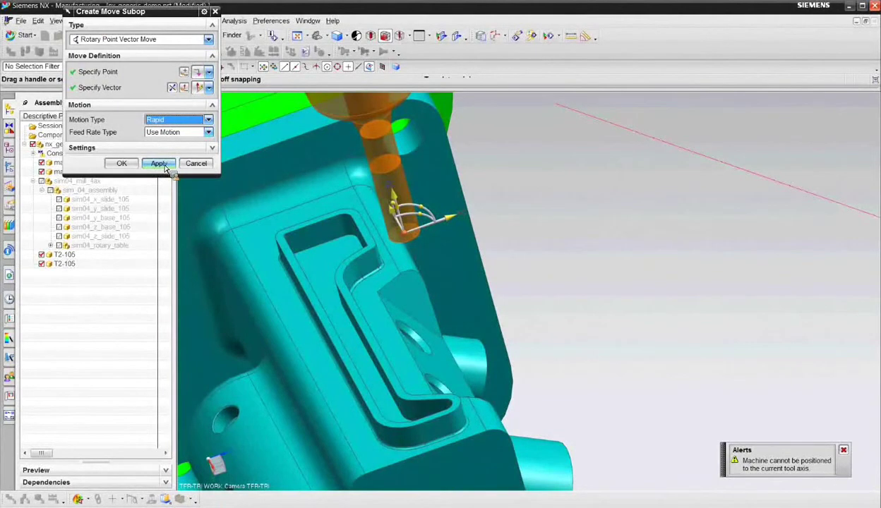
left_click(160, 164)
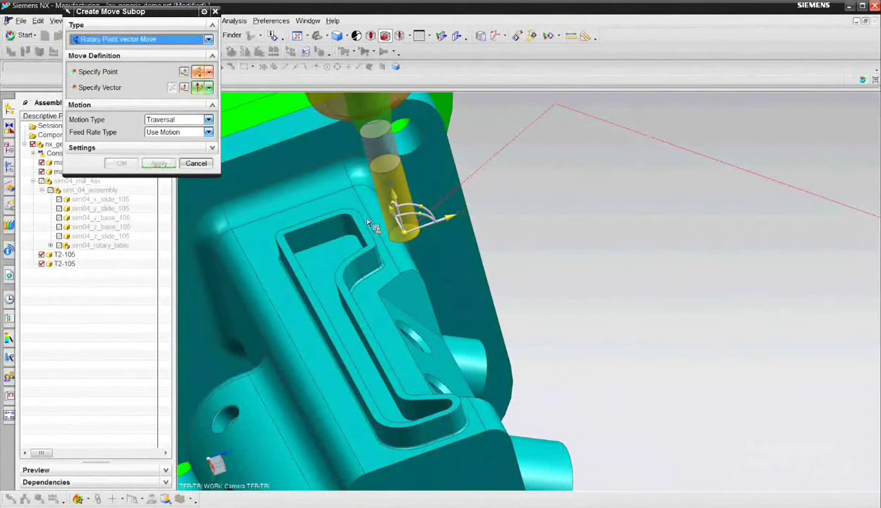
Step: Add a Follow Curve/Edge cut tracing the 14 tangent pocket edges via the Tangent Curves filter
left_click(177, 42)
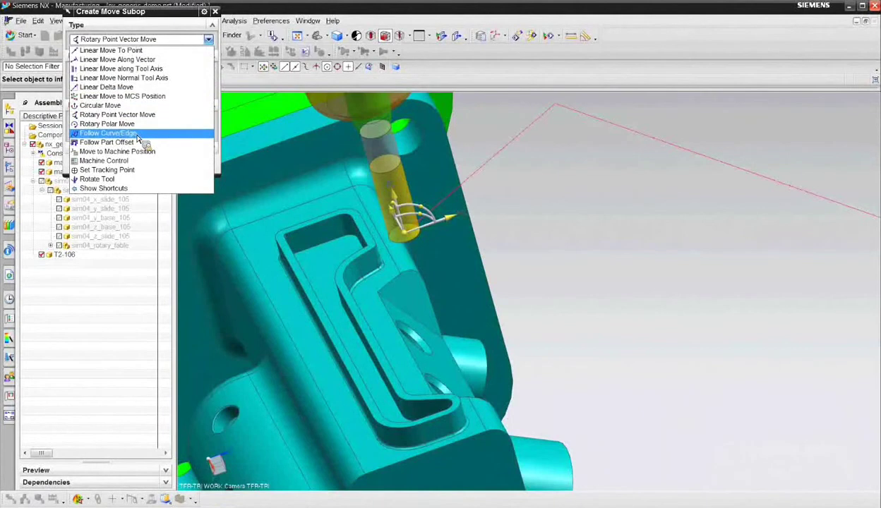
left_click(108, 133)
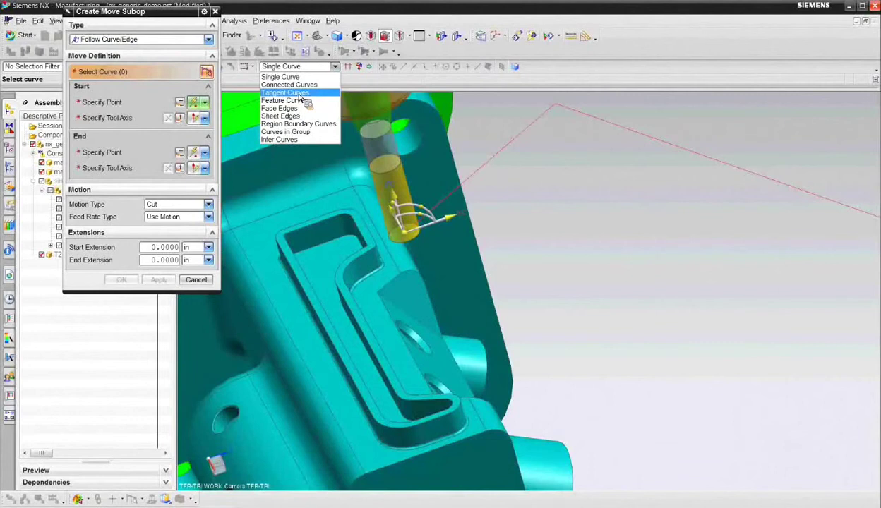
left_click(296, 92)
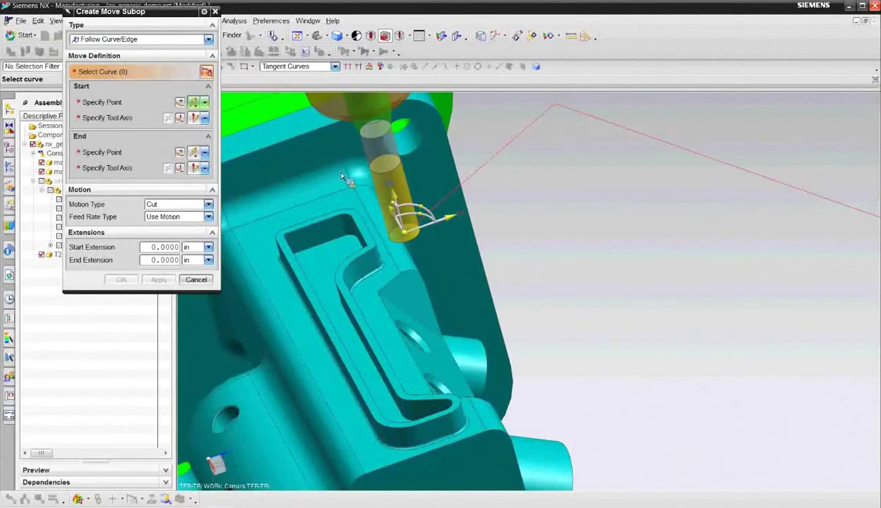
scroll(356, 237, "up", 3)
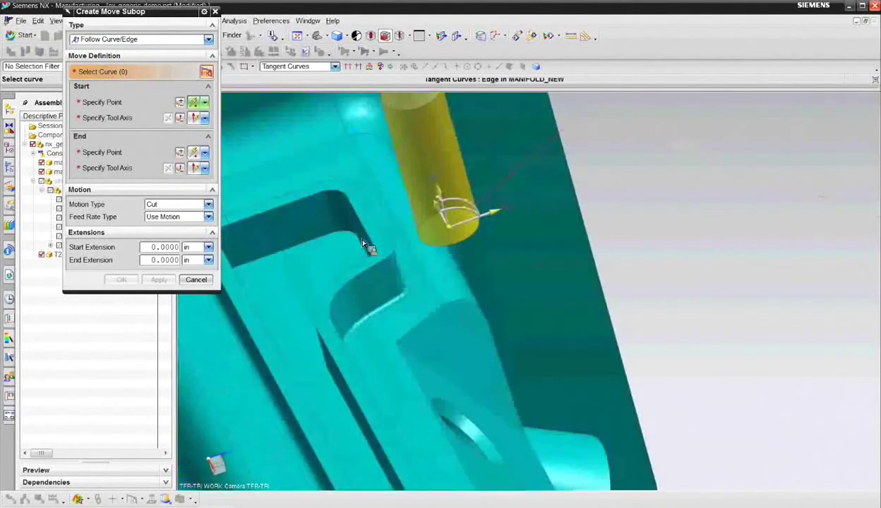
left_click(395, 260)
scroll(357, 269, "down", 4)
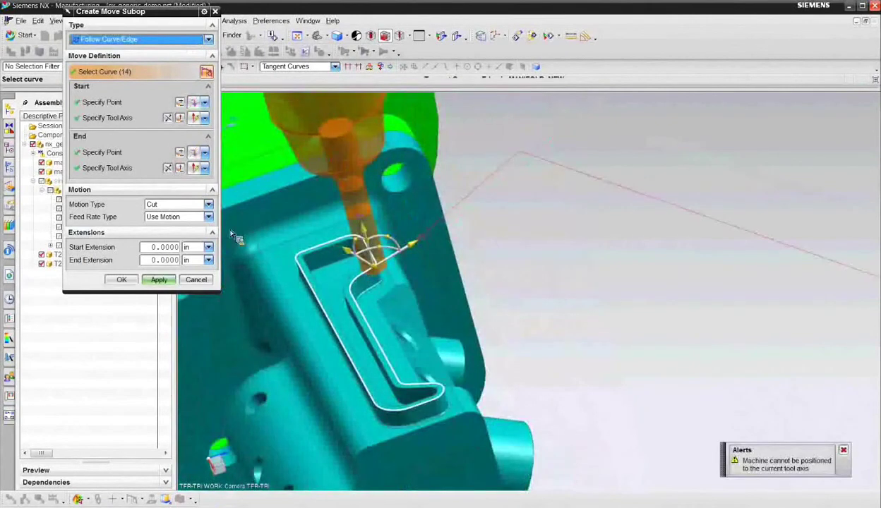
left_click(122, 280)
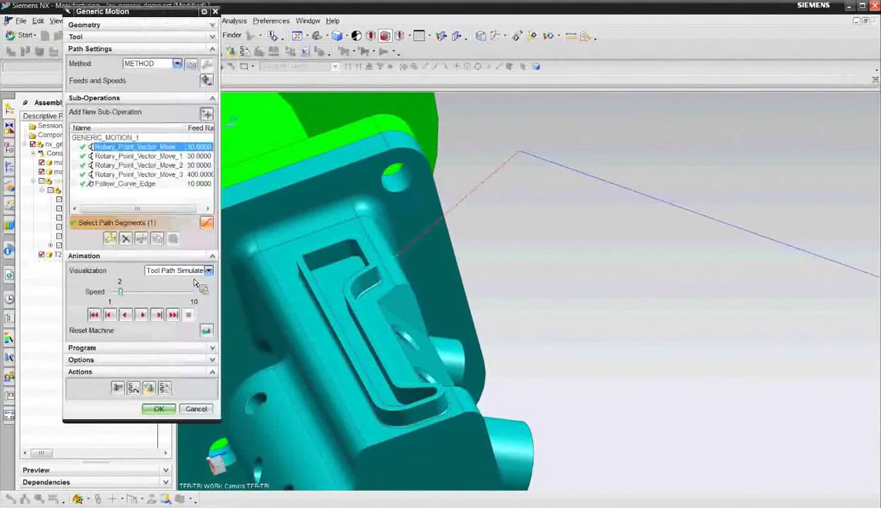
Step: Add a Rotary Point Vector Move pivoting at a pocket edge point with its vector set
left_click(135, 189)
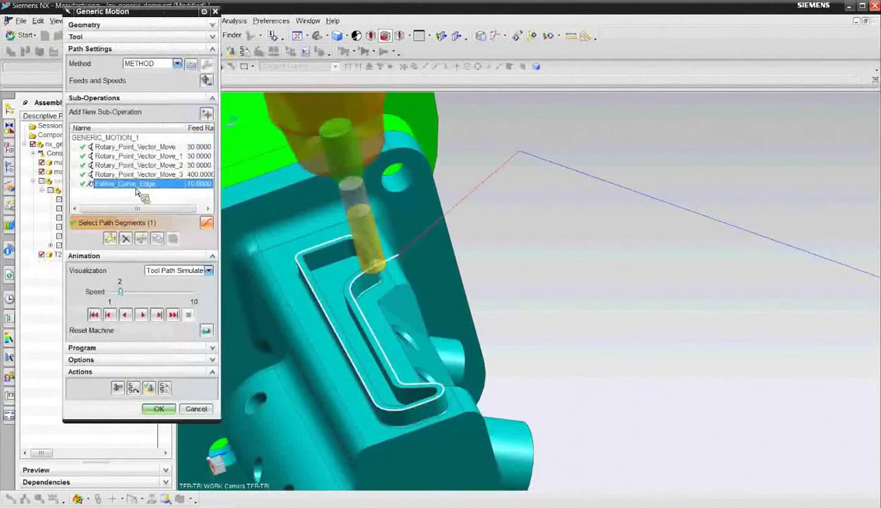
left_click(207, 115)
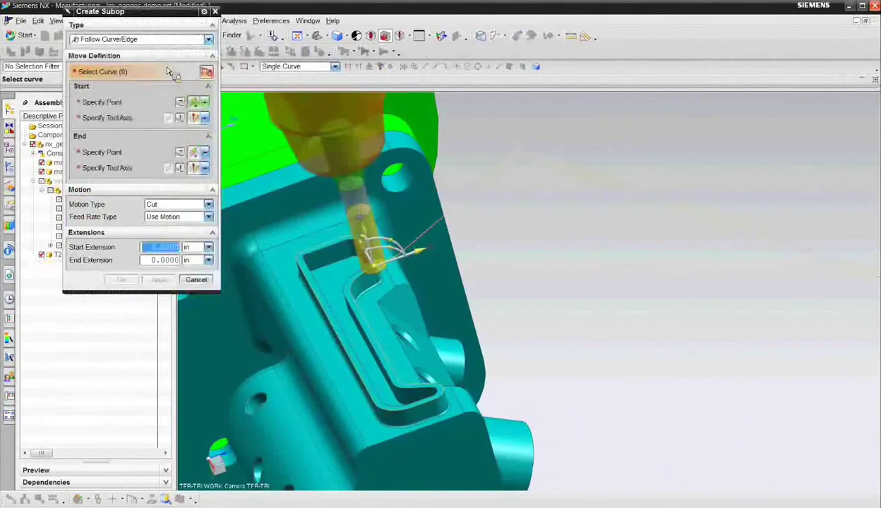
left_click(171, 40)
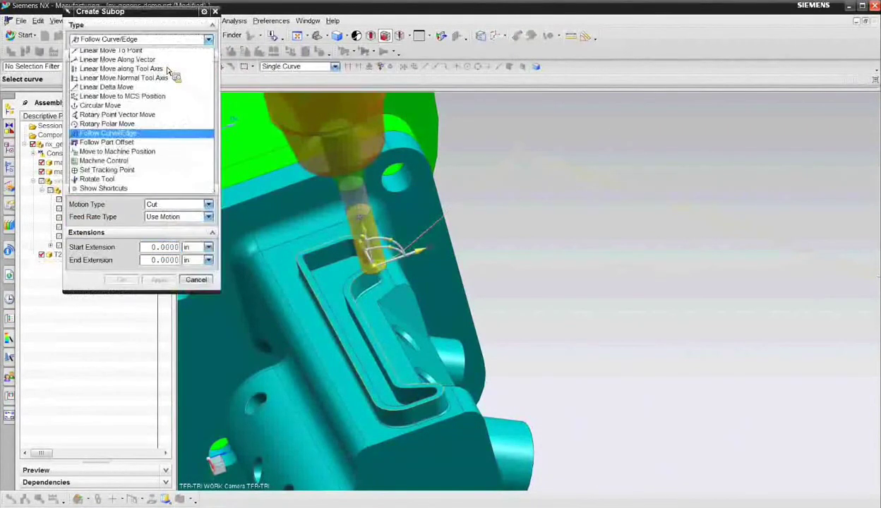
left_click(148, 114)
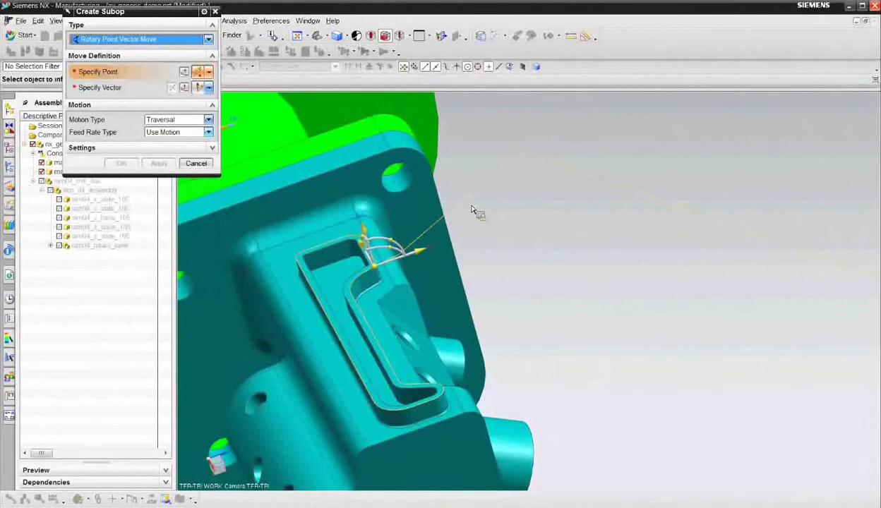
left_click(427, 256)
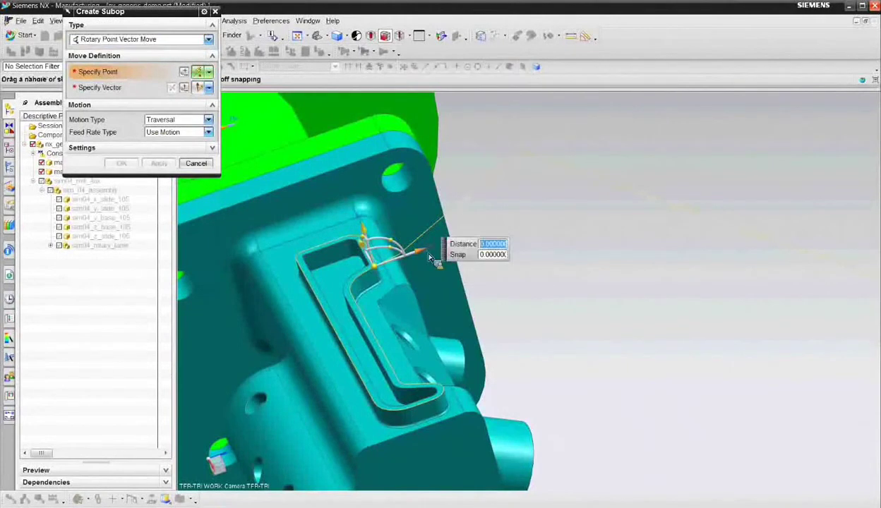
left_click(436, 261)
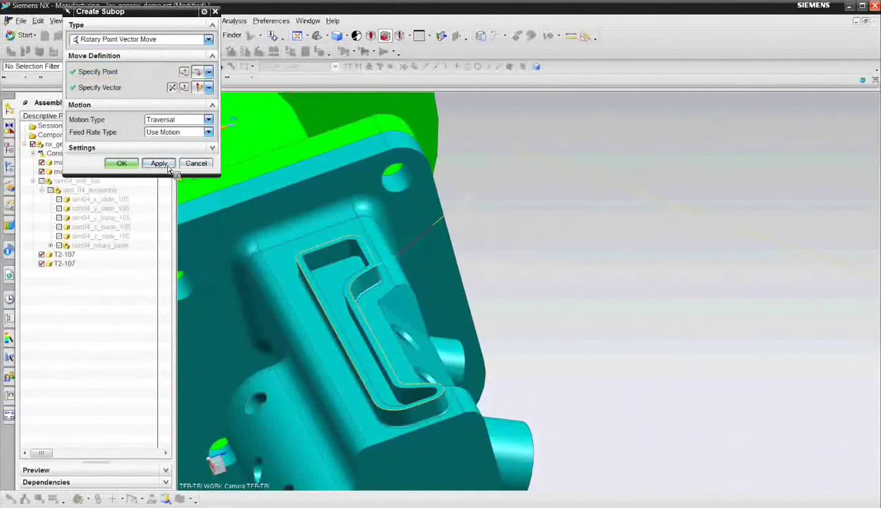
middle_click(427, 256)
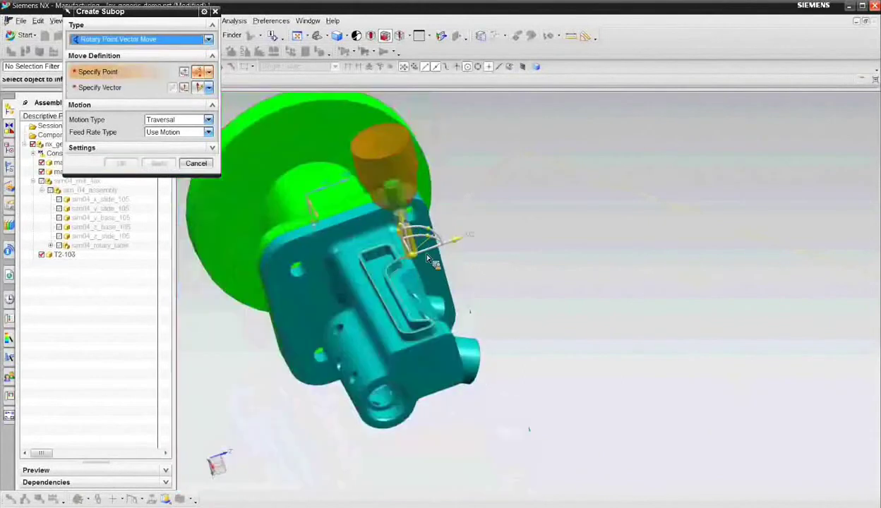
Step: Apply a second rotary move lifting the tool clear, then return to the sub-operation list
left_click(408, 227)
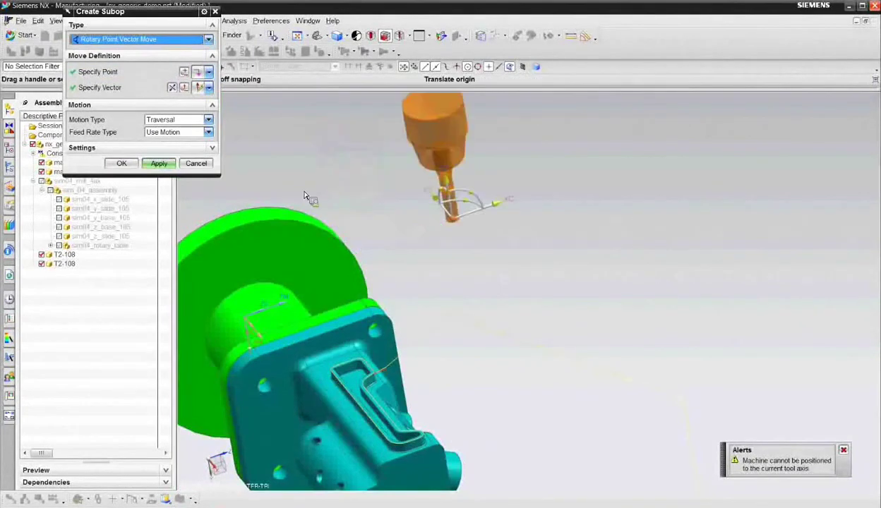
left_click(159, 164)
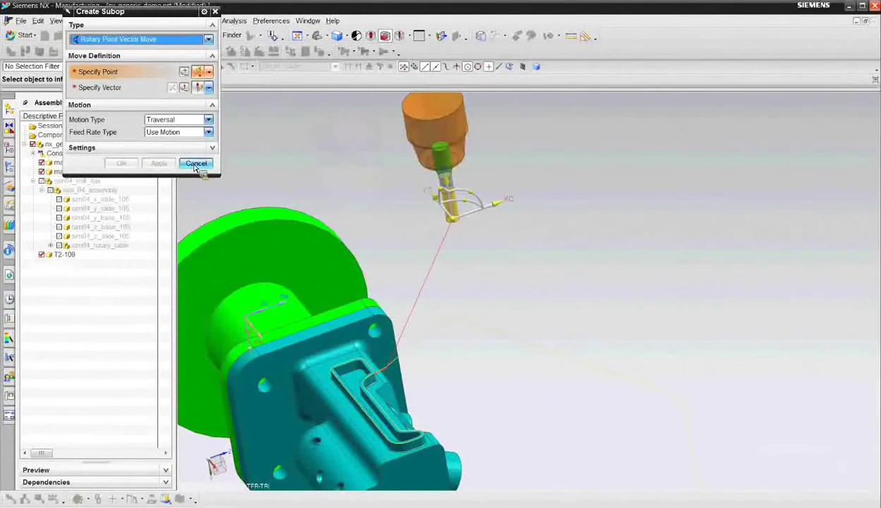
left_click(195, 164)
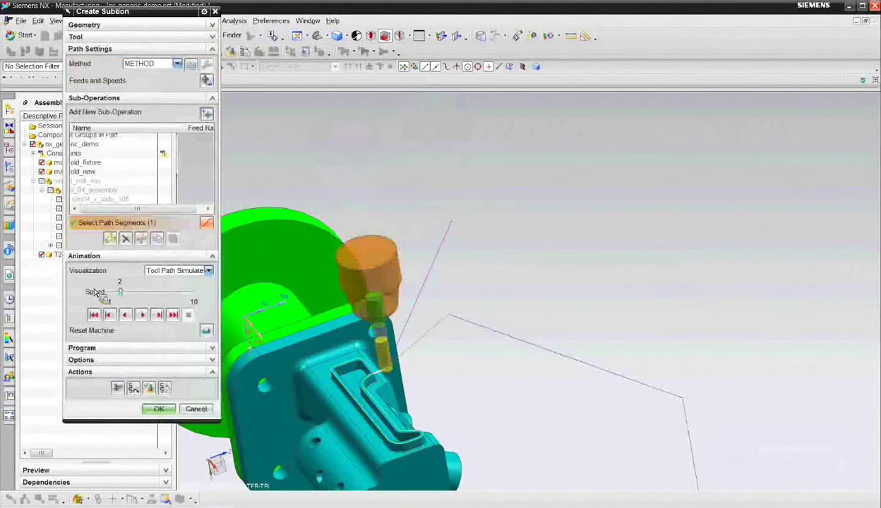
Step: Accept GENERIC_MOTION_1, show sim04_mill_4ax again, and generate the operation's tool path
left_click(158, 410)
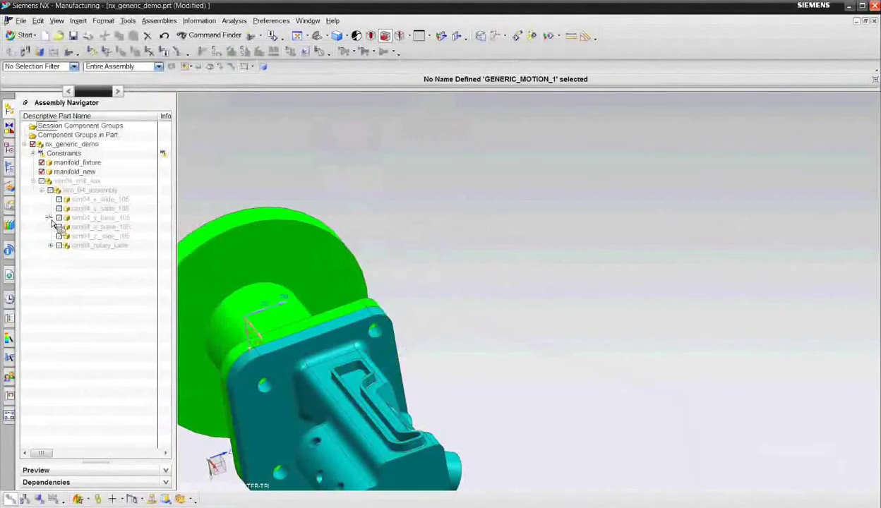
left_click(41, 181)
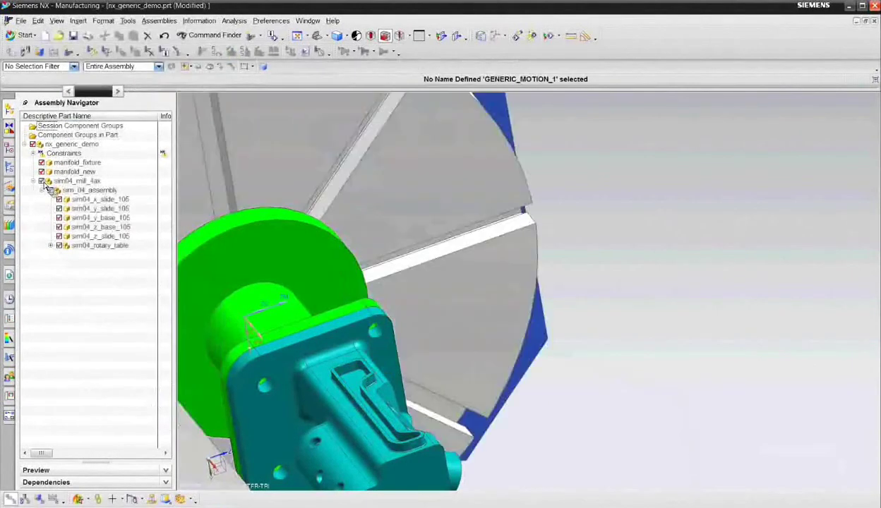
left_click(10, 129)
left_click(81, 163)
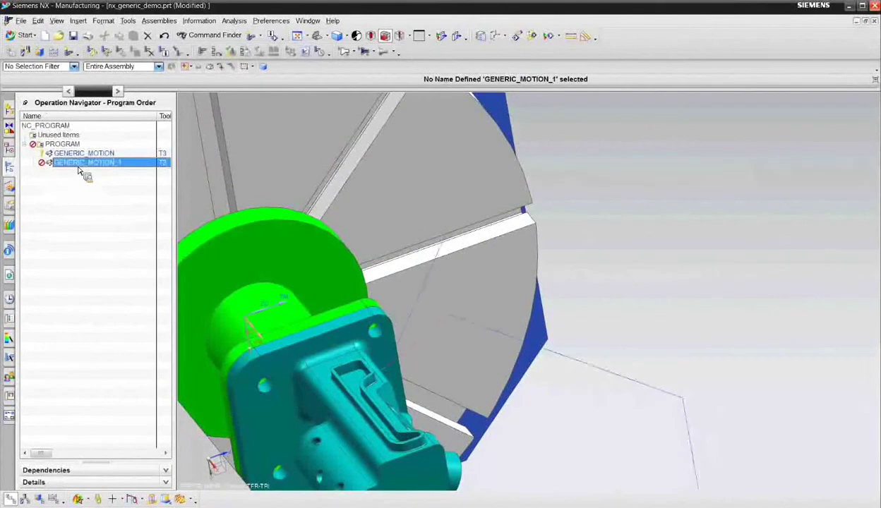
right_click(79, 164)
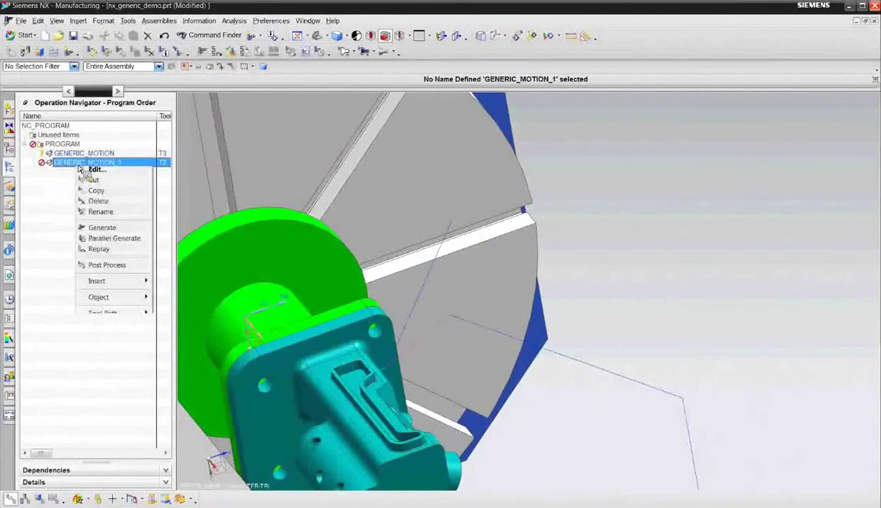
left_click(103, 229)
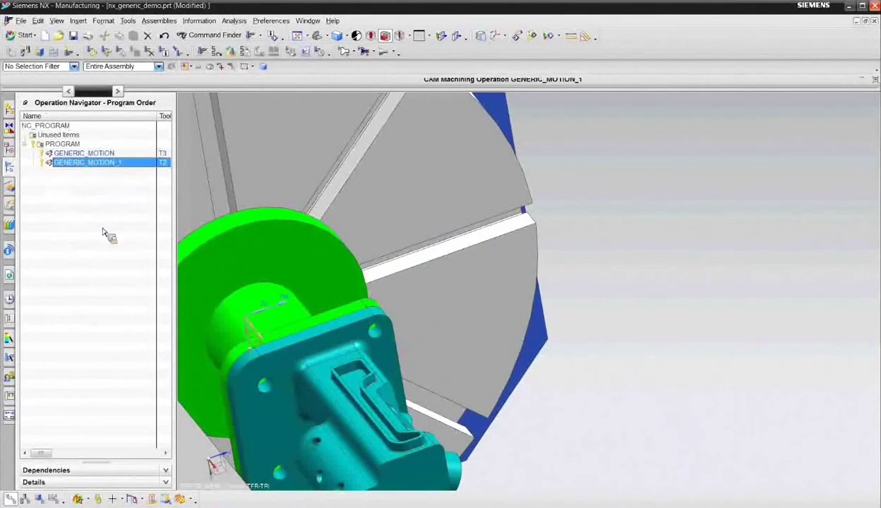
right_click(79, 164)
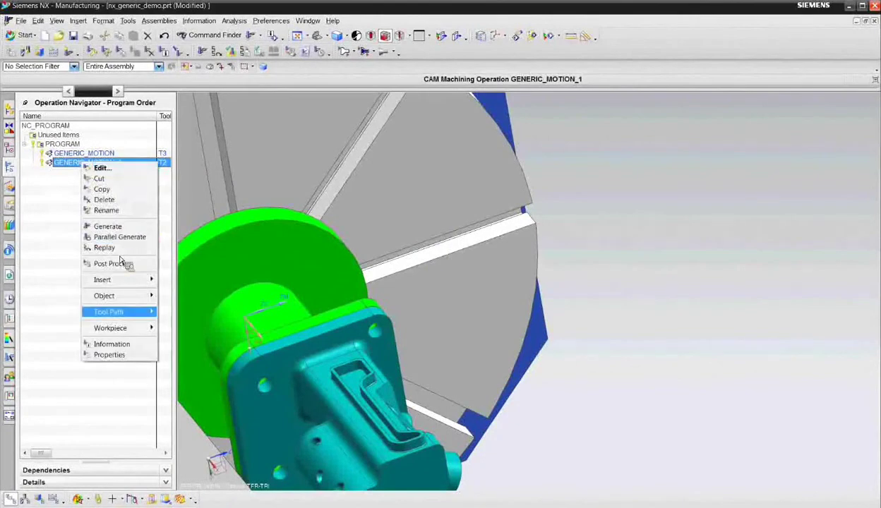
Step: Start the machine simulation and orient the view to face the rotary table
mouse_move(127, 312)
left_click(178, 367)
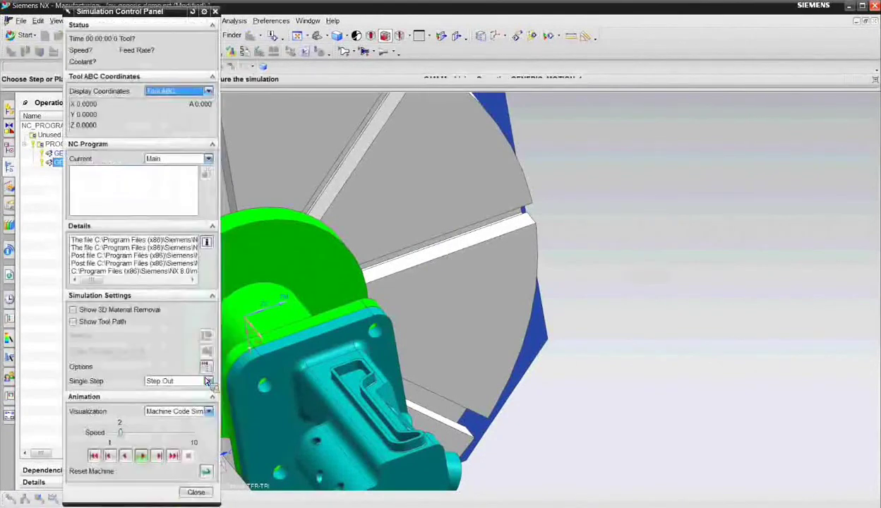
scroll(492, 295, "down", 5)
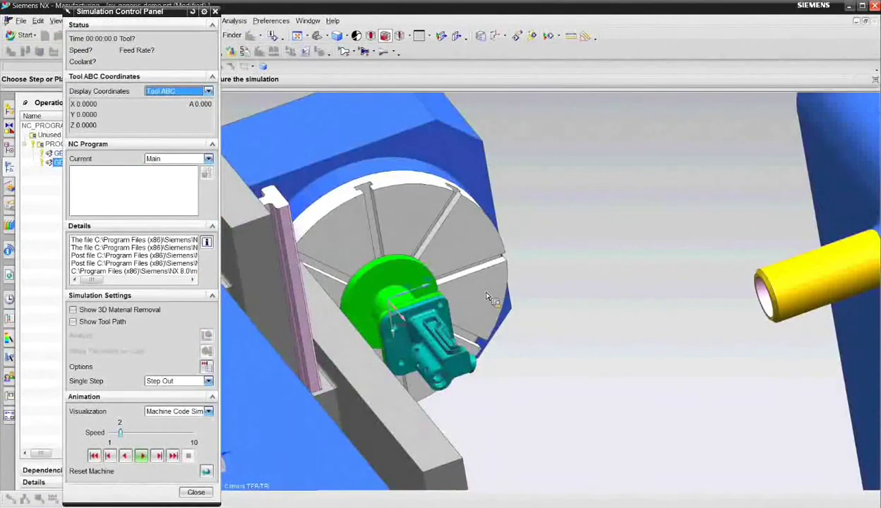
middle_click_drag(478, 291, 449, 270)
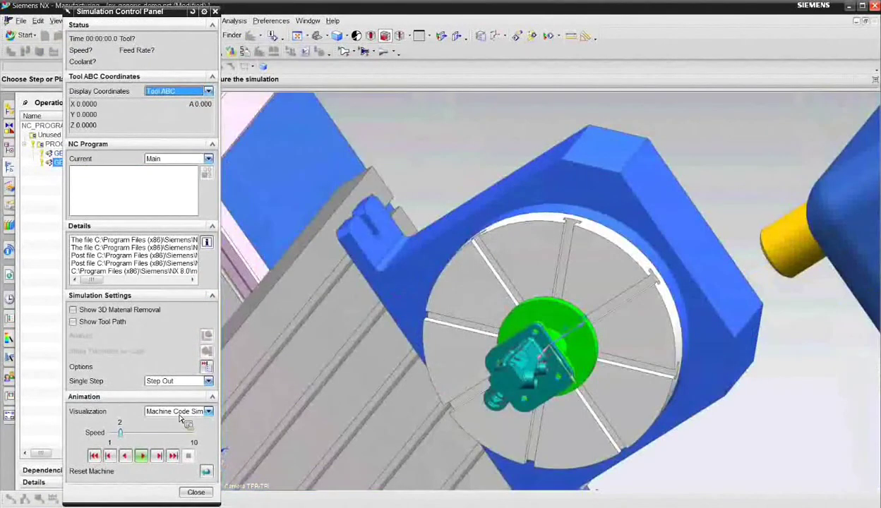
middle_click_drag(575, 365, 505, 310, "shift")
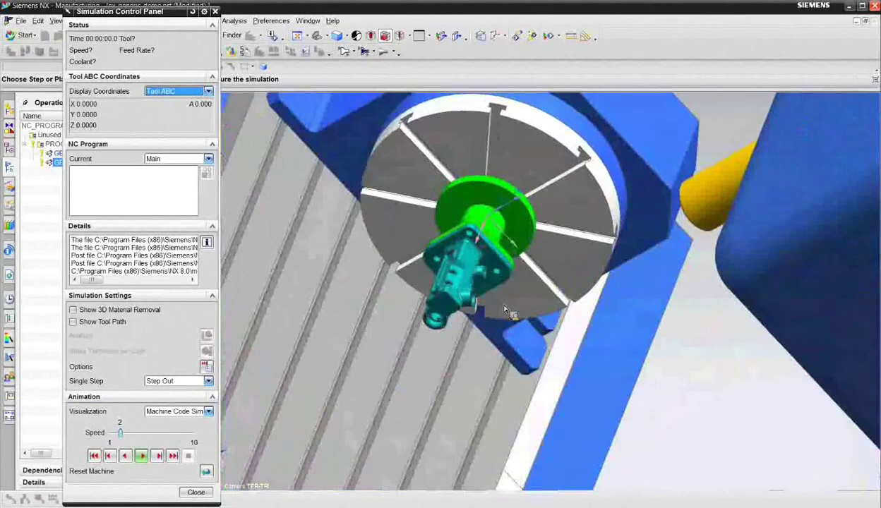
Step: Play the GENERIC_MOTION_1 machine code simulation at speed 2, following T2 cutting the manifold
left_click(142, 456)
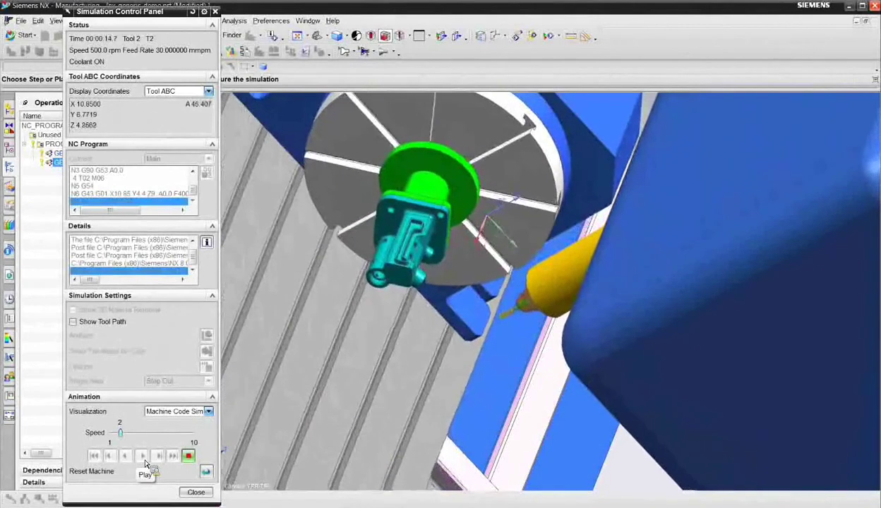
middle_click_drag(282, 385, 420, 319)
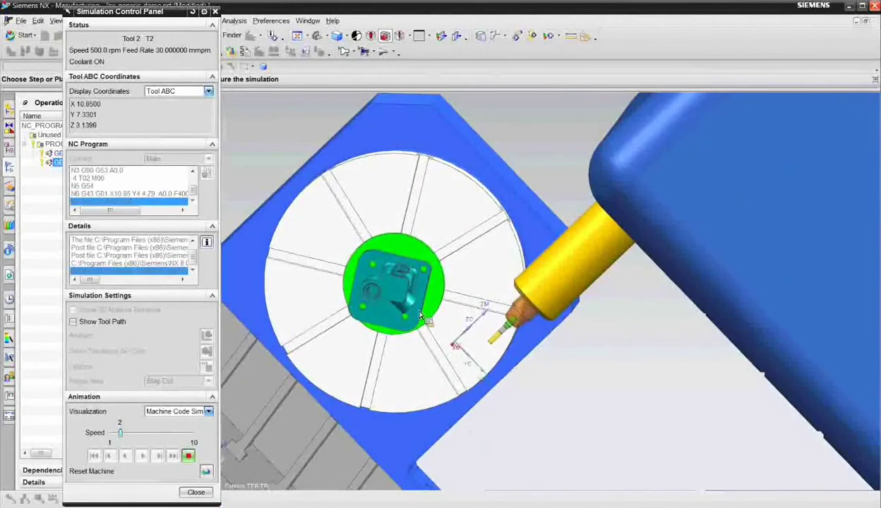
scroll(410, 296, "up", 3)
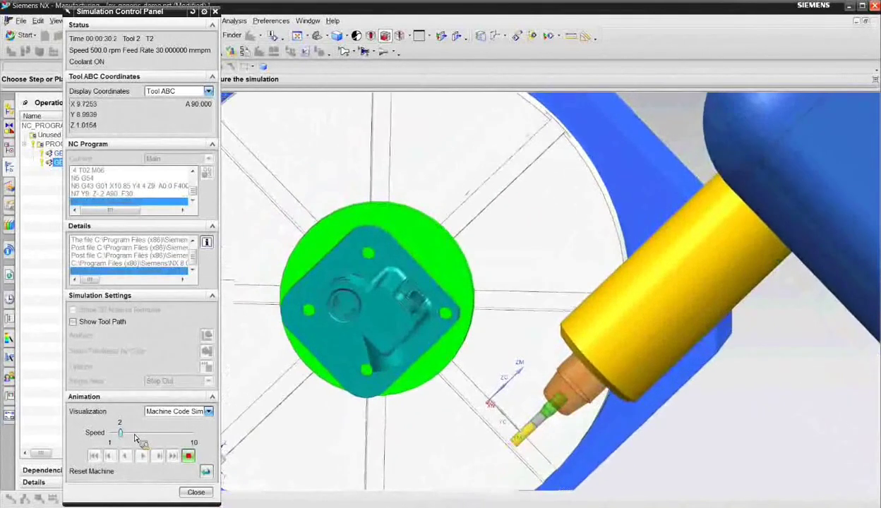
middle_click_drag(423, 392, 543, 337)
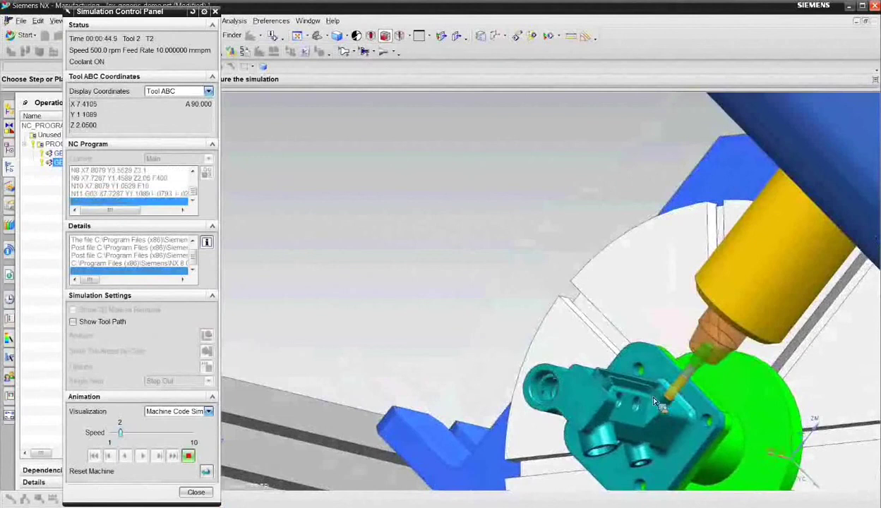
Step: Raise the animation speed from 2 to 4 and run GENERIC_MOTION_1's simulation to M30
scroll(646, 406, "up", 3)
middle_click_drag(644, 410, 606, 302)
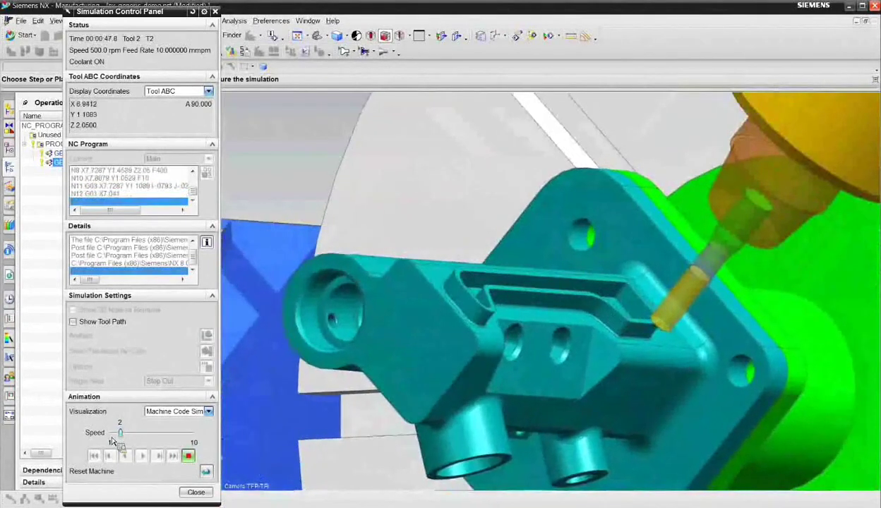
left_click_drag(119, 441, 129, 436)
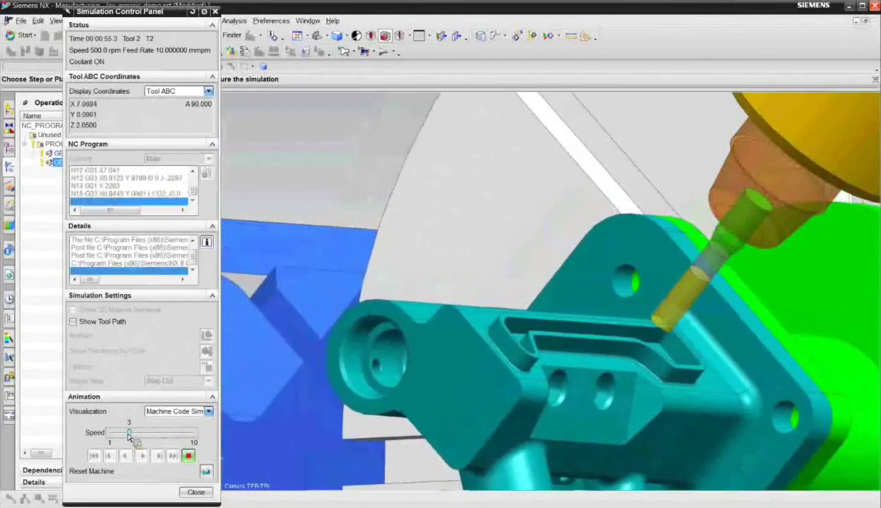
left_click_drag(129, 437, 139, 438)
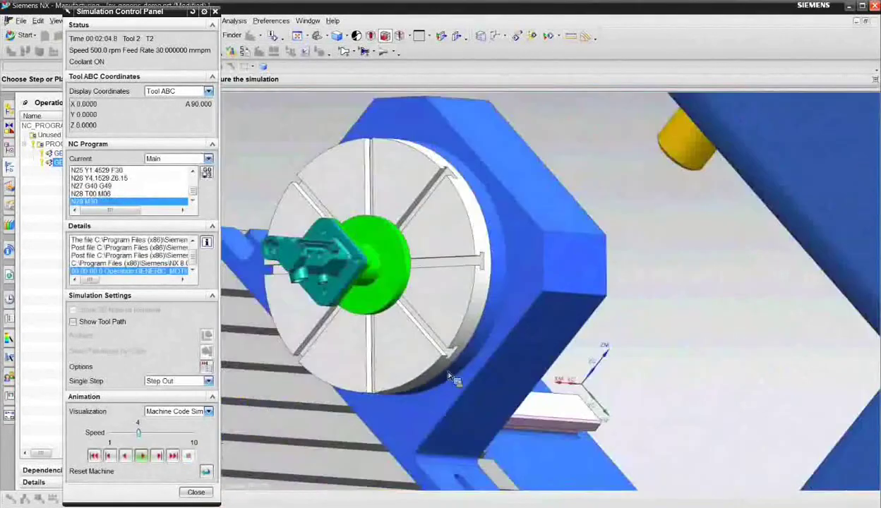
scroll(456, 378, "down", 3)
middle_click_drag(468, 368, 454, 305)
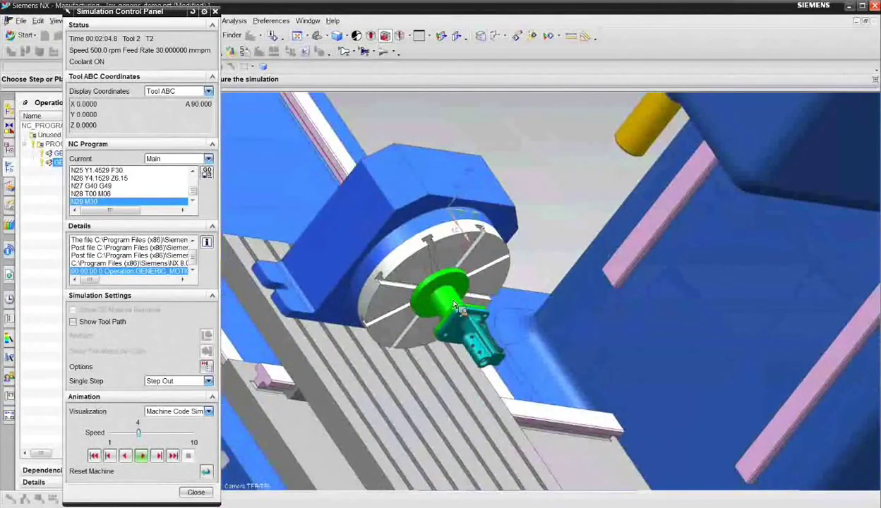